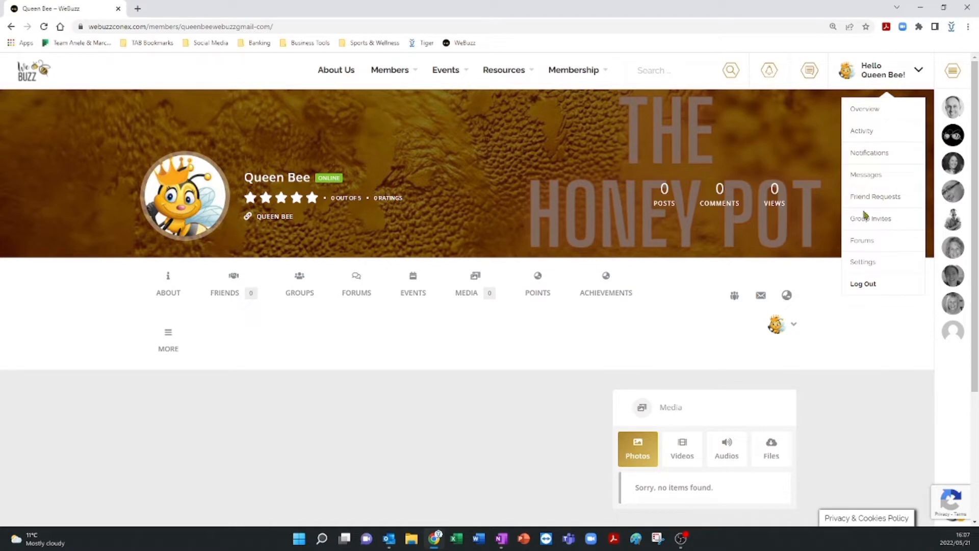
Open the account settings and expand the Widgets Settings section to show the profile widgets.
left_click(861, 264)
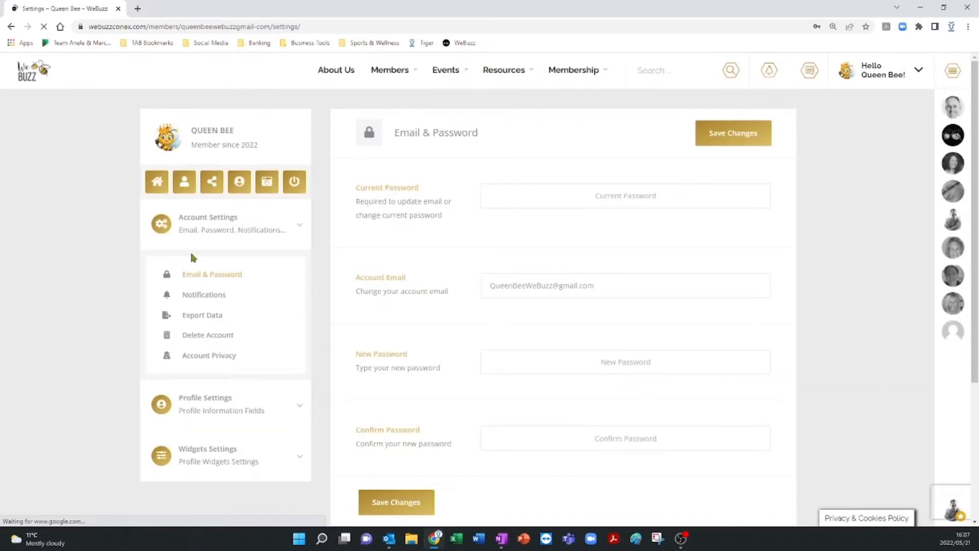
scroll(193, 257, "down", 4)
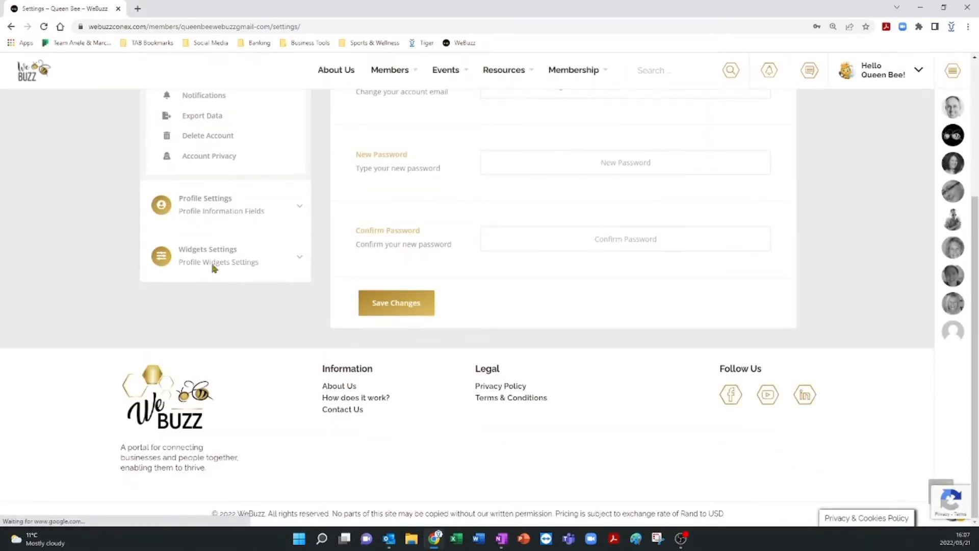
left_click(204, 258)
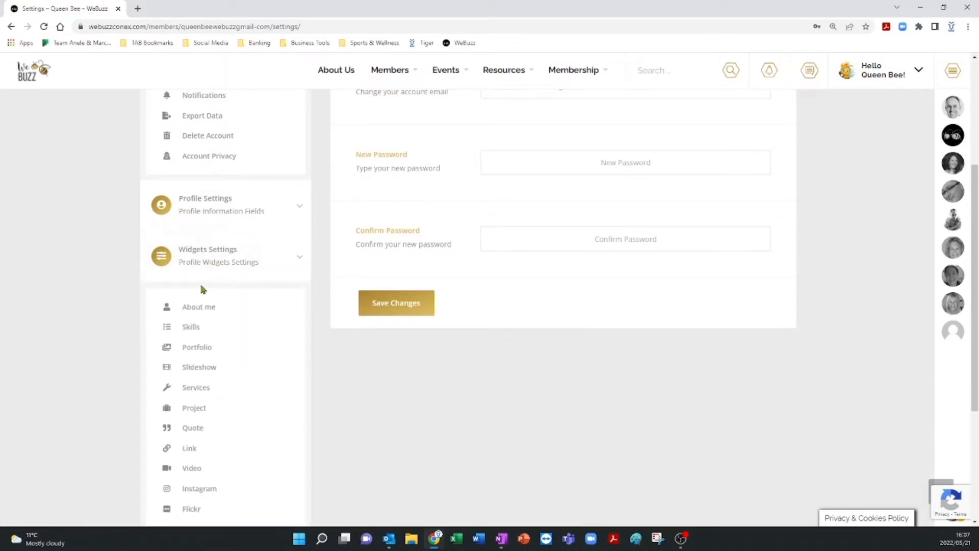
scroll(201, 288, "down", 3)
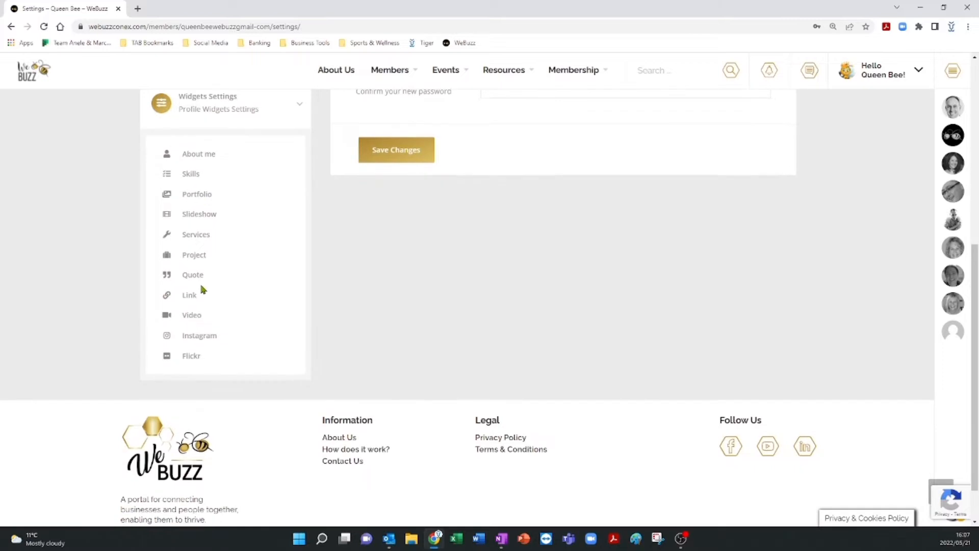
scroll(201, 287, "up", 1)
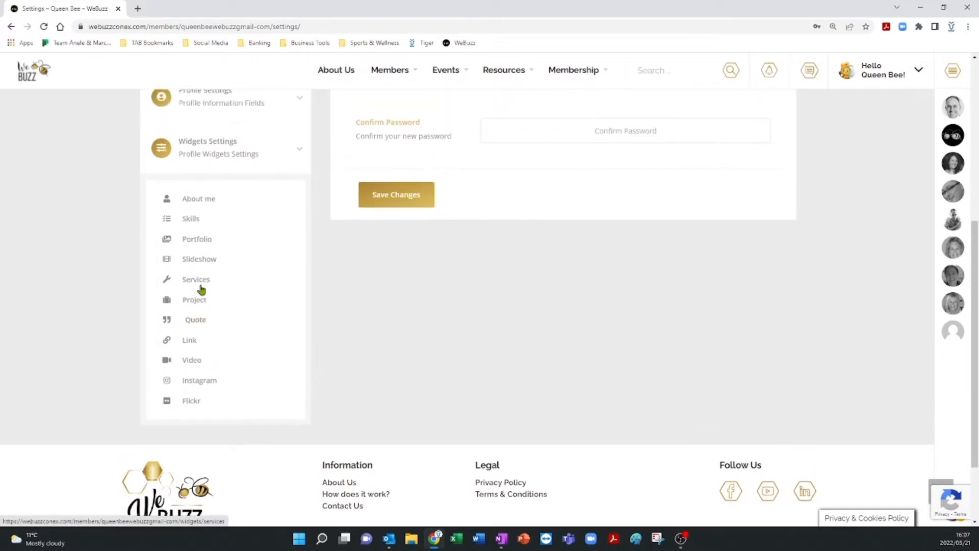
Open the About me widget and upload Profile Pic from the Desktop as the about-me photo.
left_click(206, 210)
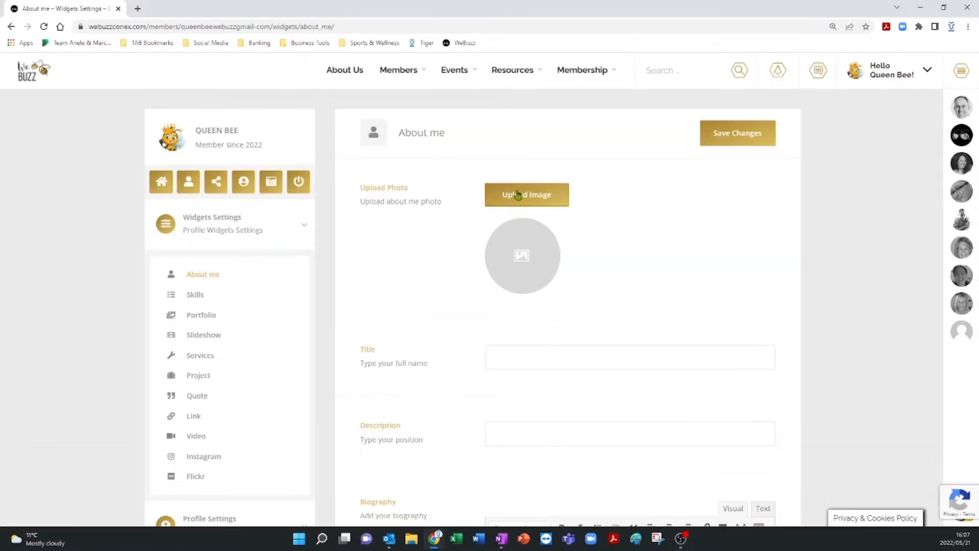
left_click(509, 193)
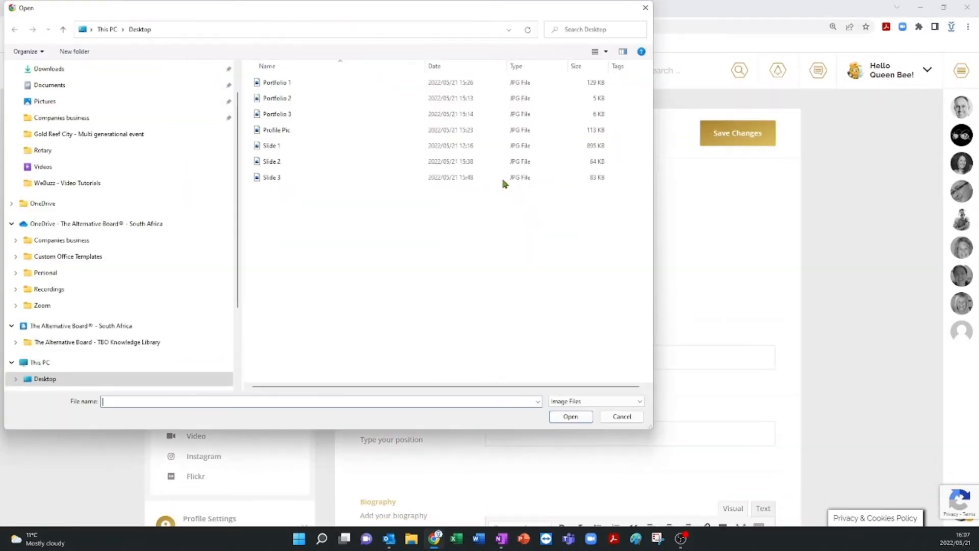
left_click(279, 130)
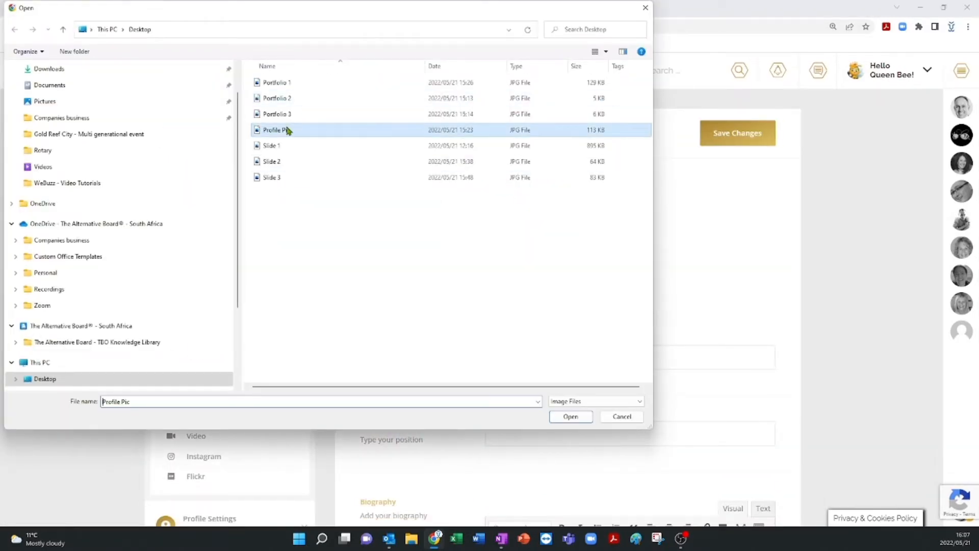
left_click(571, 417)
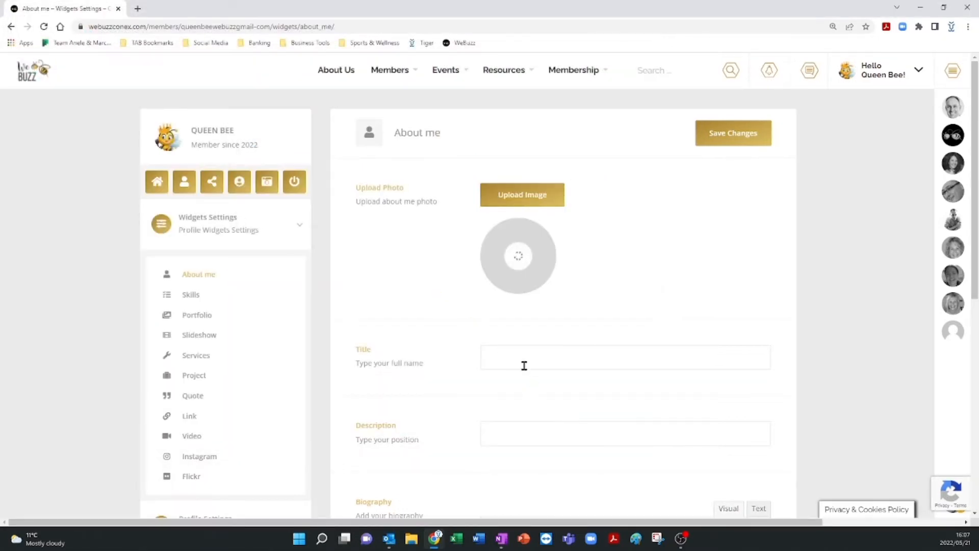
Paste the copied company description from another app into the Biography editor.
left_click(505, 346)
scroll(504, 348, "down", 2)
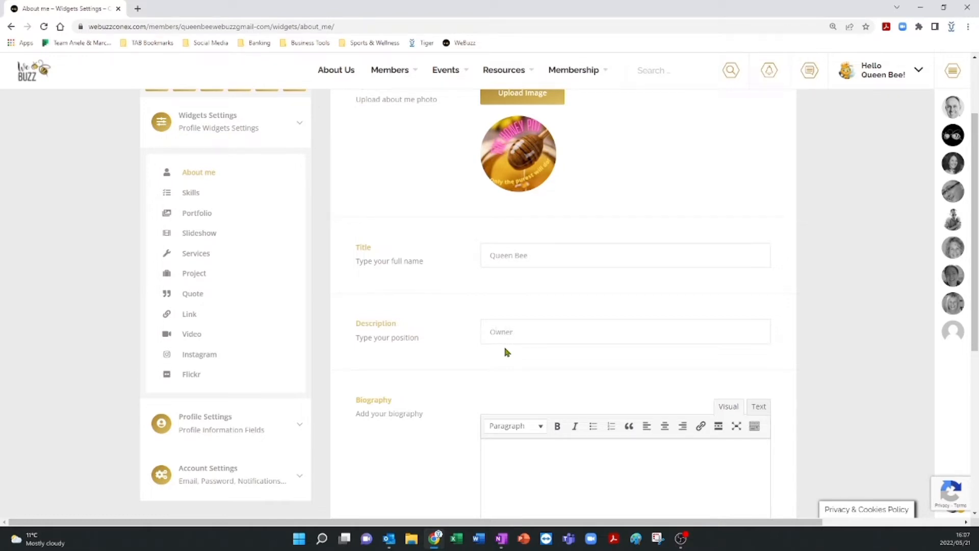
scroll(503, 345, "down", 3)
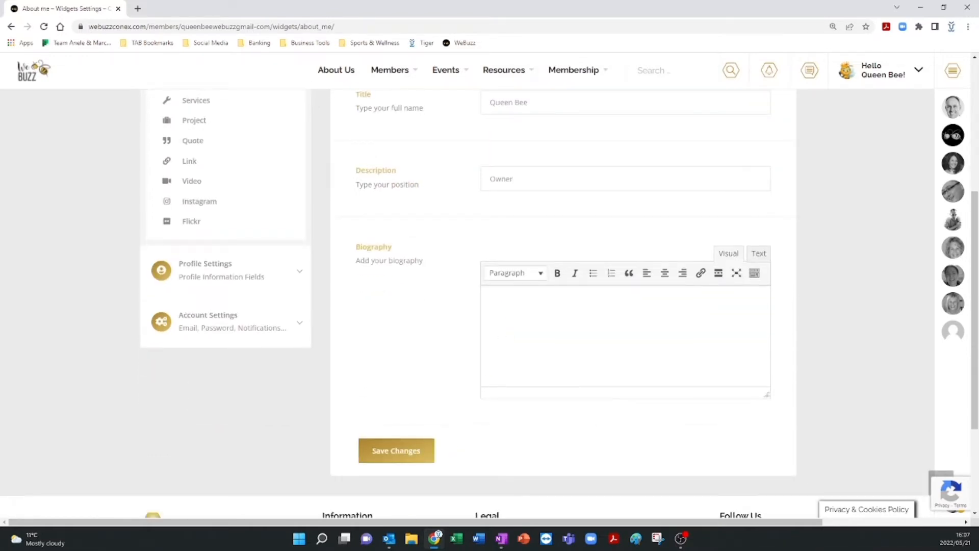
key("alt+Tab")
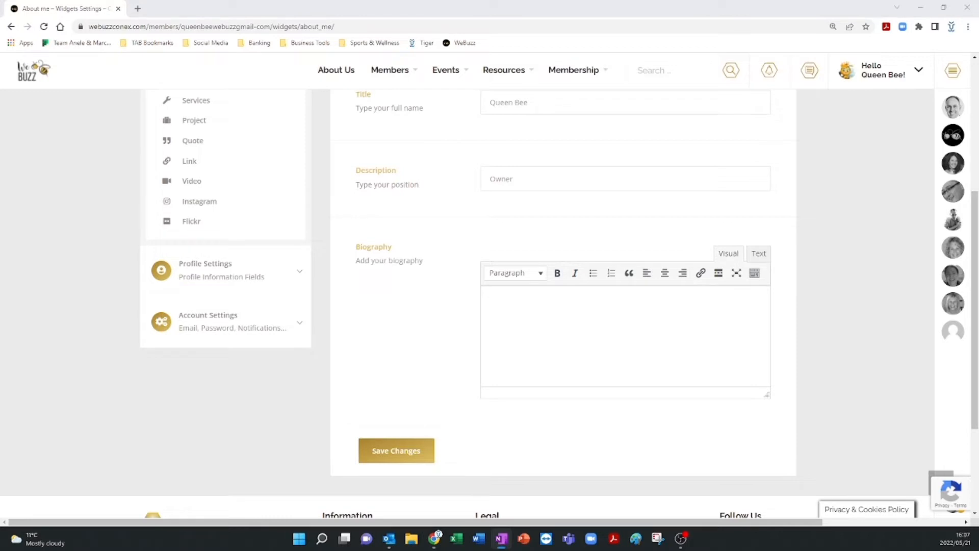
left_click(510, 289)
key("ctrl+v")
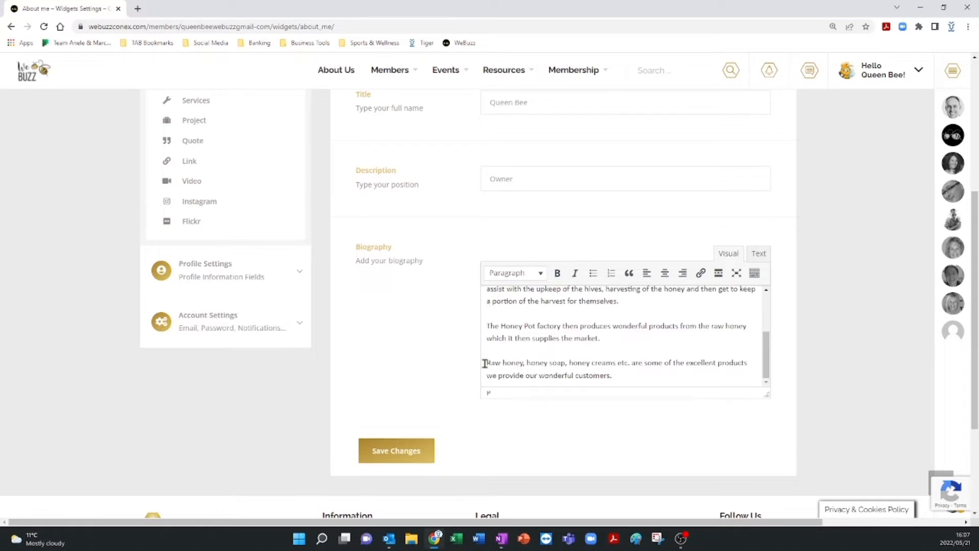
Save the About me widget changes.
scroll(409, 351, "down", 1)
scroll(409, 351, "up", 2)
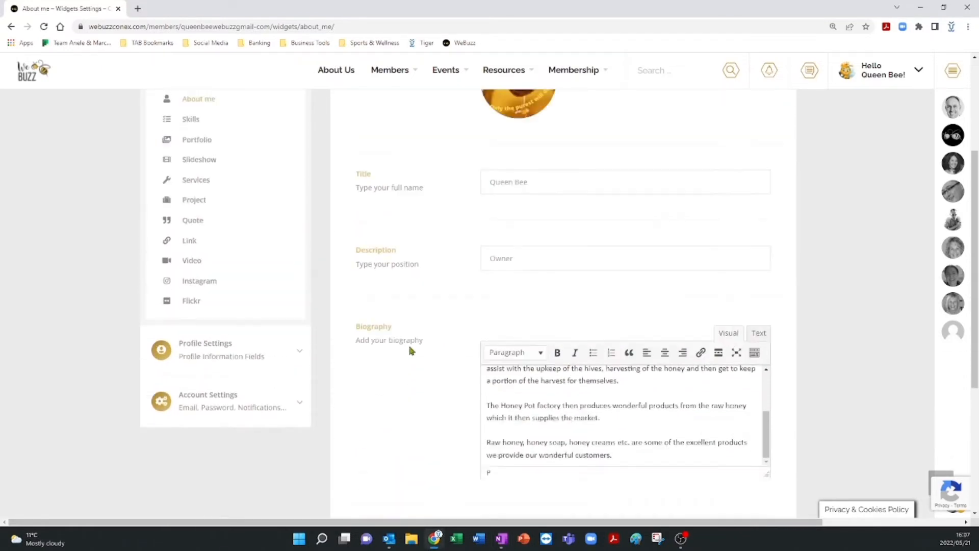
scroll(409, 351, "down", 3)
left_click(396, 400)
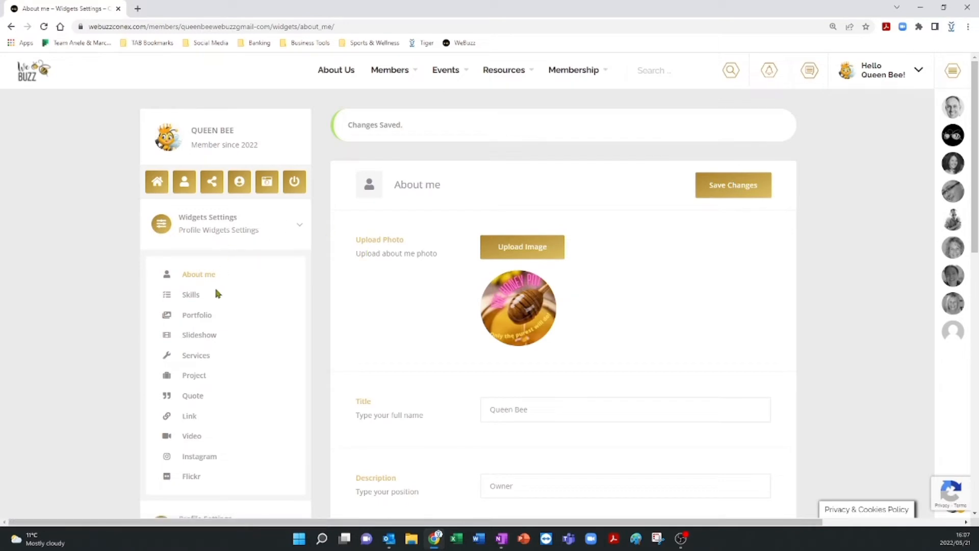
Open the Skills widget and set the first skill to Training at 90 percent with a blue bar color.
left_click(192, 294)
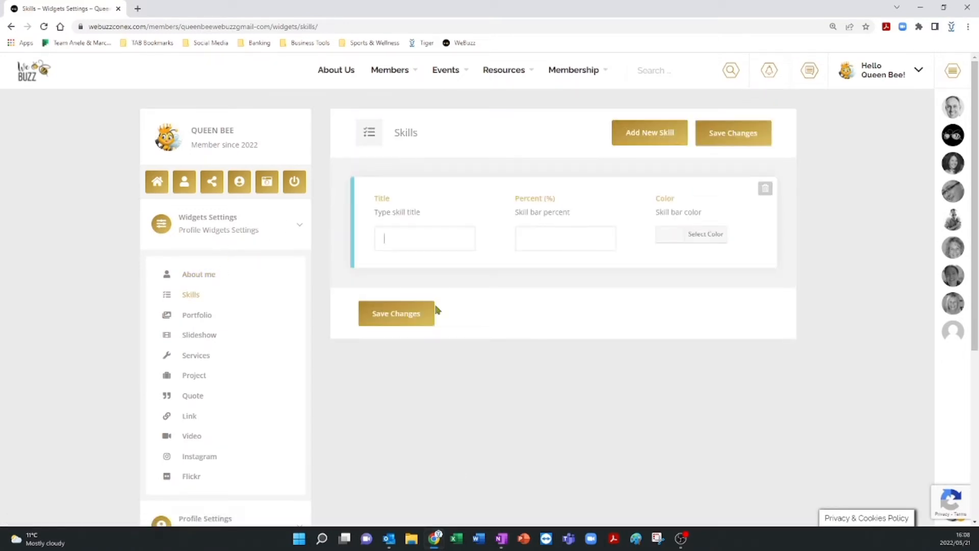
left_click(399, 244)
type("Training")
left_click(677, 238)
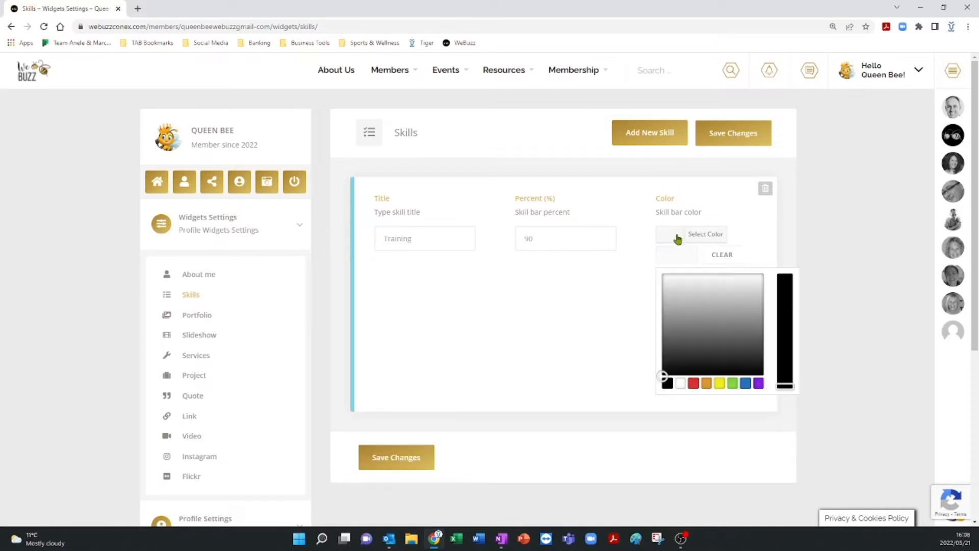
left_click(707, 383)
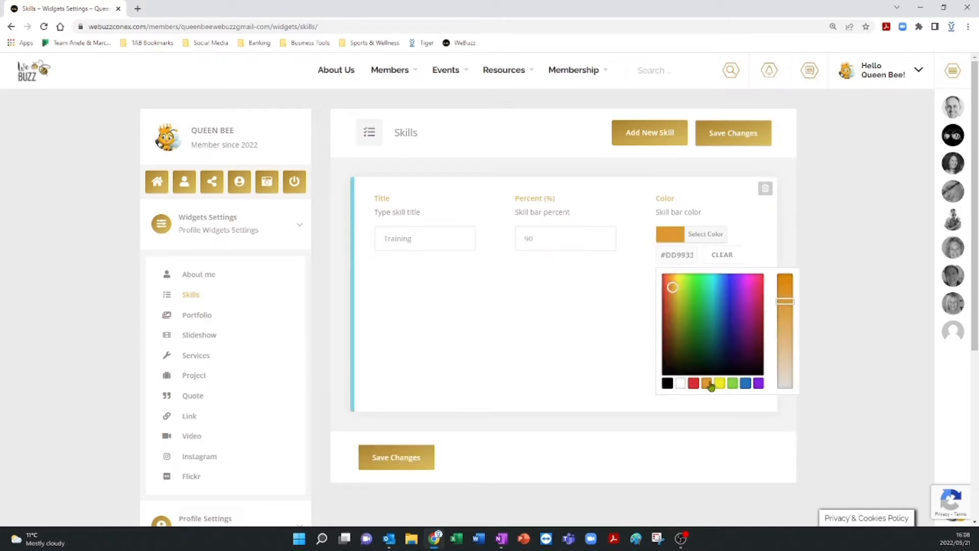
left_click(745, 383)
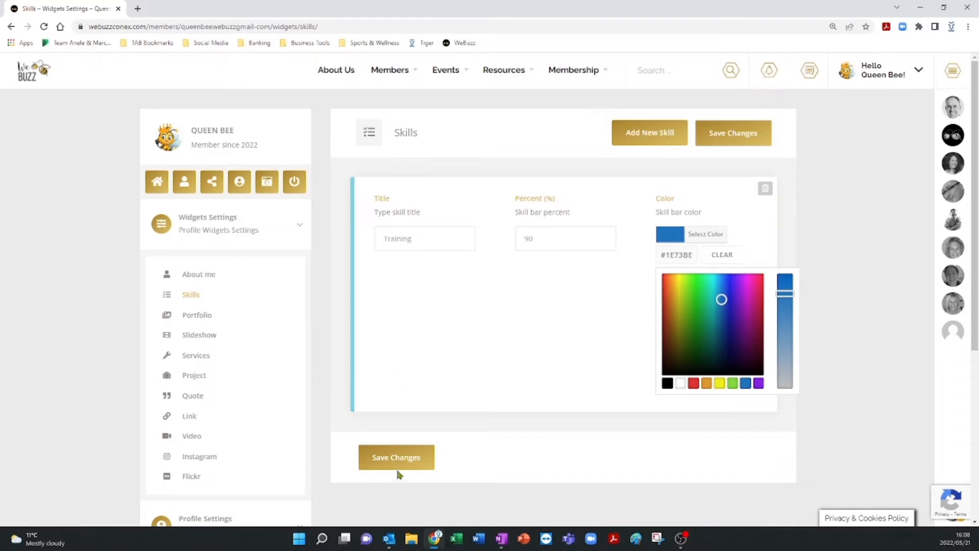
Retitle the skill as Beekeeping Training and add a new empty skill.
left_click(385, 238)
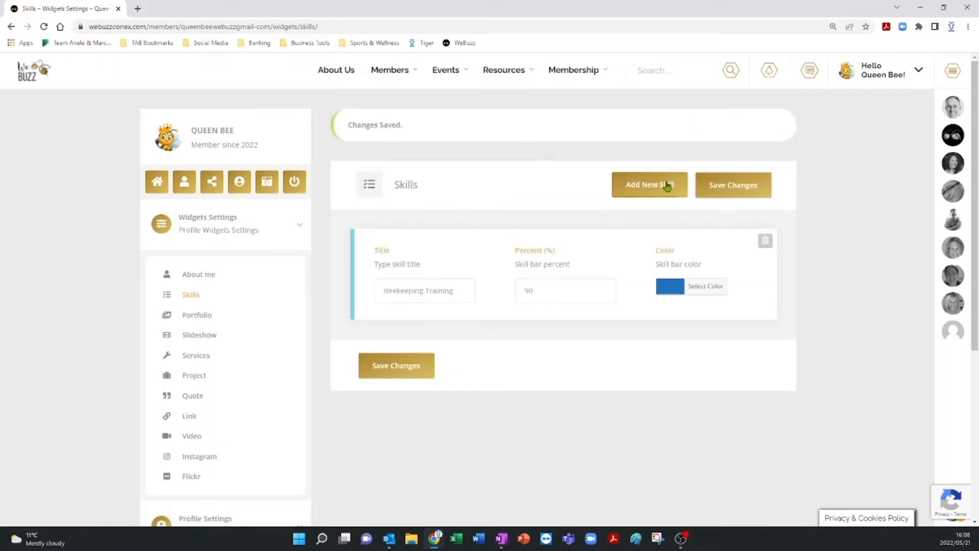
left_click(667, 186)
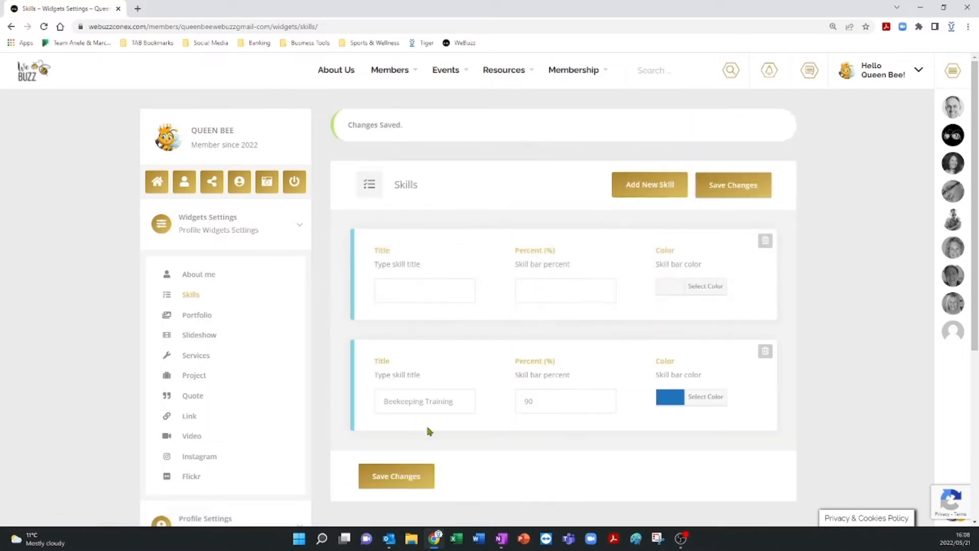
Fill the new skill as Beehive building at 75 percent with a purple bar color and save.
left_click(423, 292)
type("Beehive building")
left_click(670, 285)
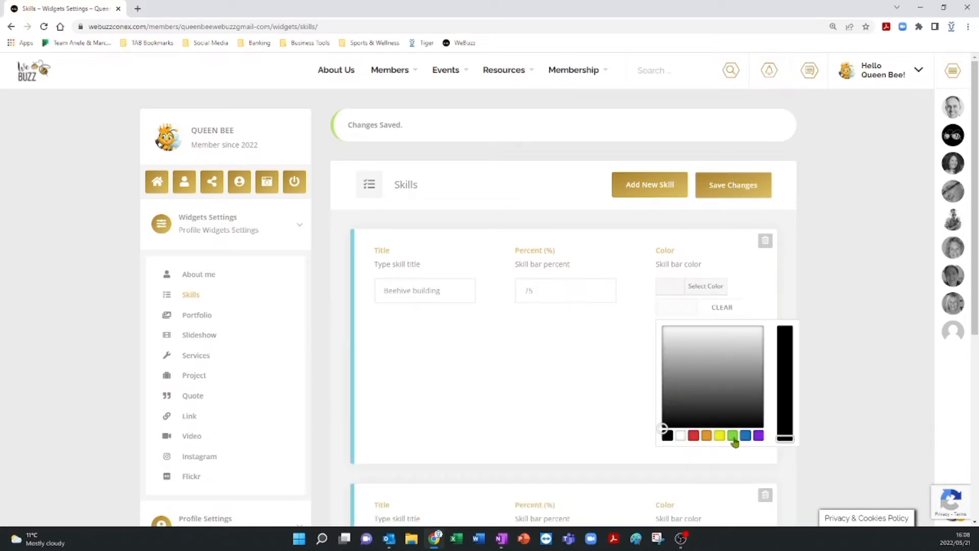
left_click(759, 437)
scroll(480, 316, "down", 3)
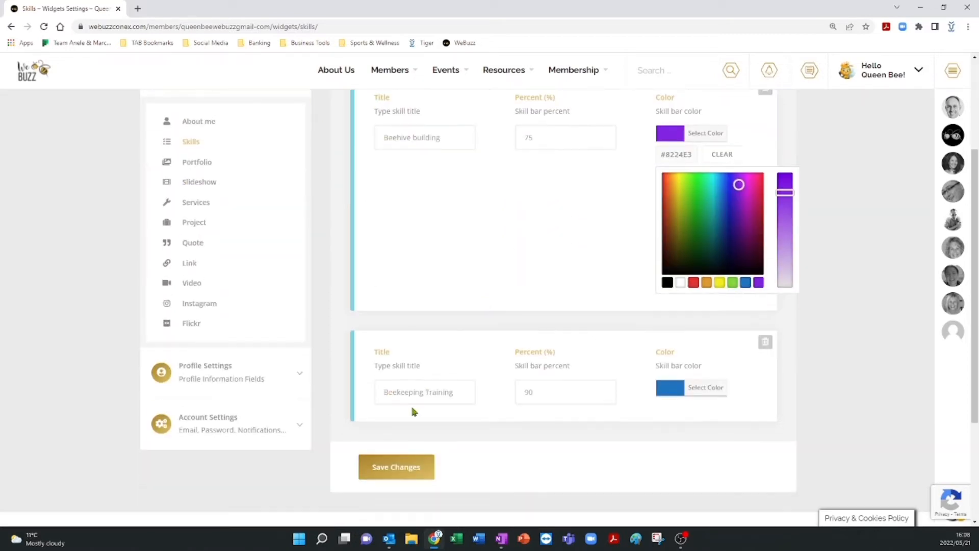
left_click(398, 473)
Open the Portfolio widget, add a photo using Portfolio 1, title it Beehive, and save.
left_click(197, 162)
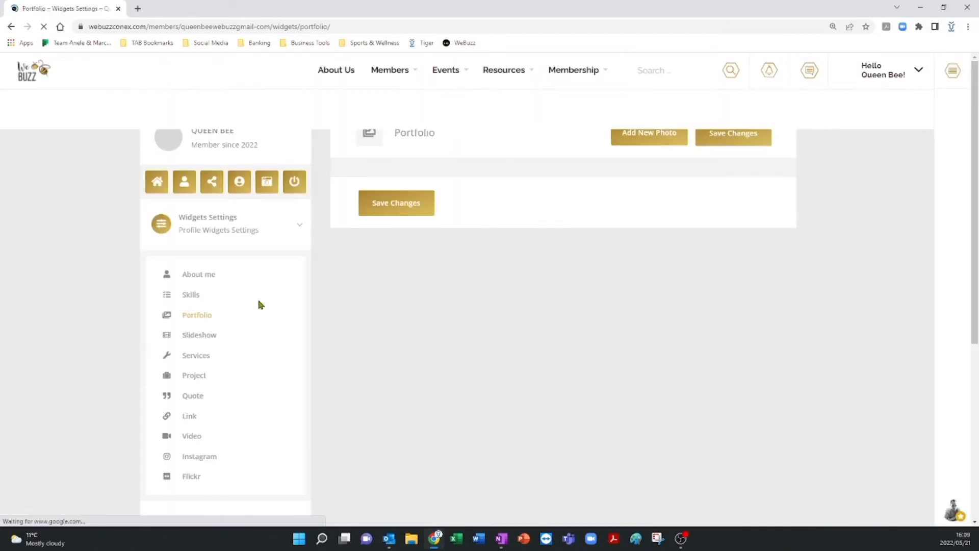
left_click(652, 137)
left_click(400, 299)
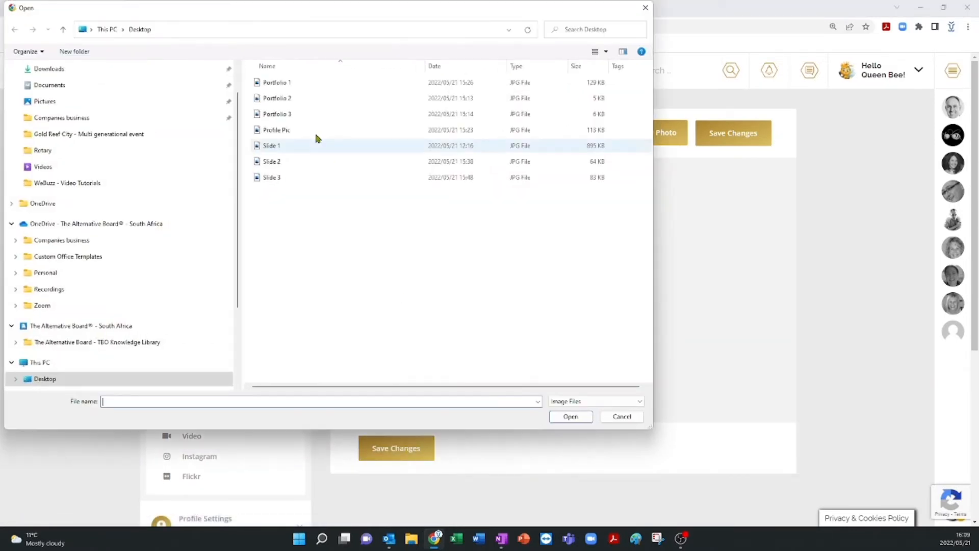
double_click(281, 85)
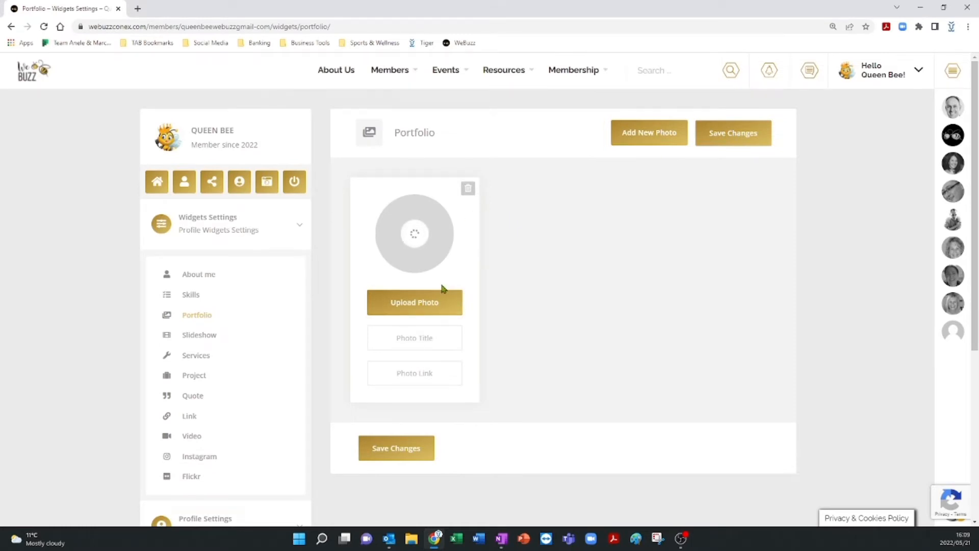
left_click(416, 338)
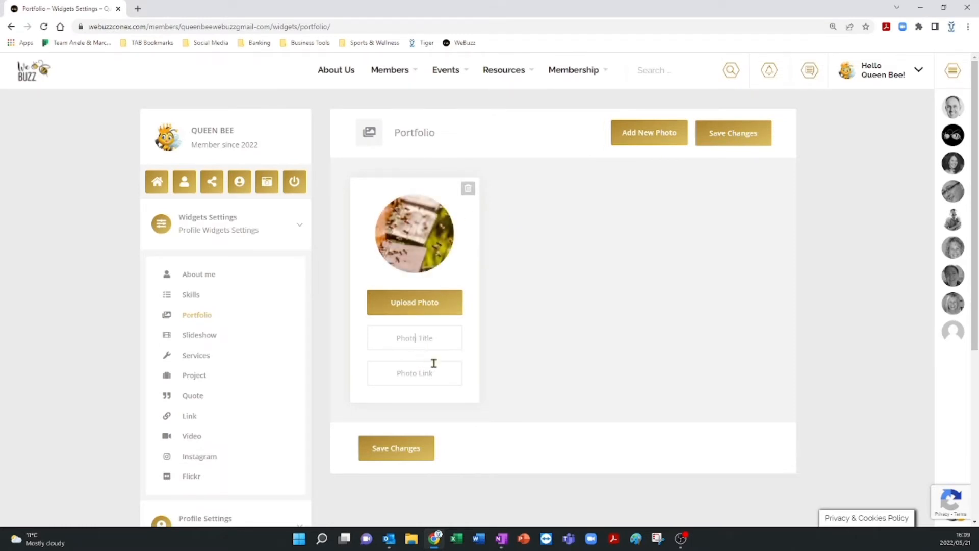
type("Beehive")
left_click(397, 449)
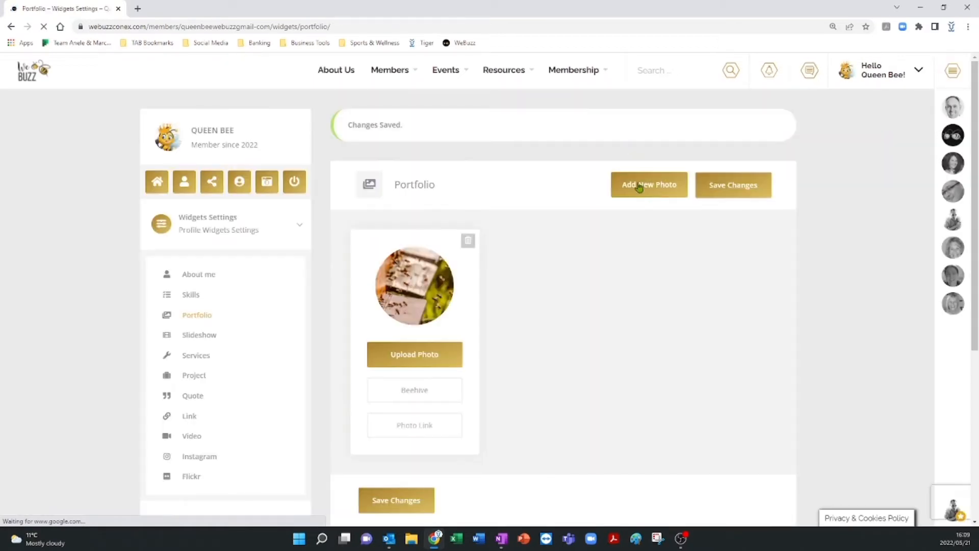
Add another portfolio photo and upload Portfolio 2 to it.
left_click(639, 187)
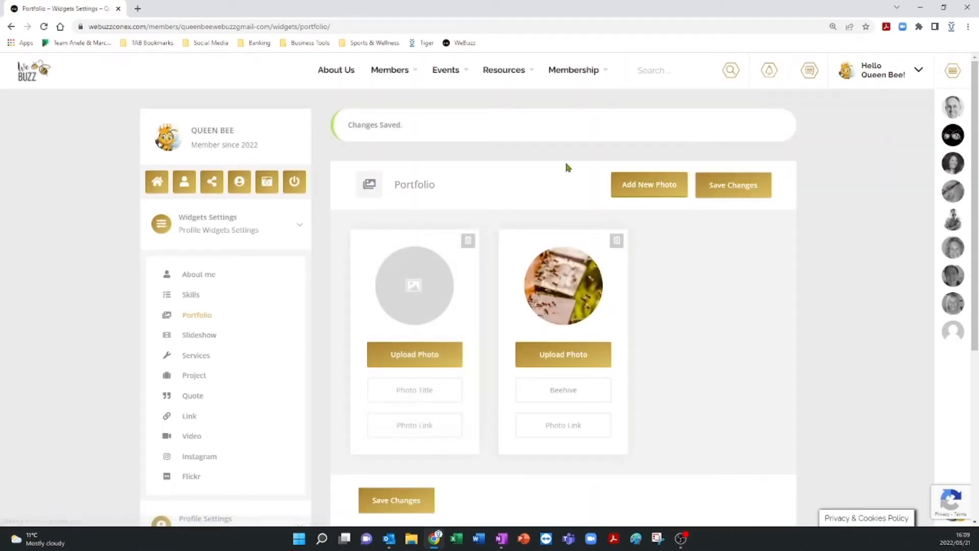
left_click(412, 352)
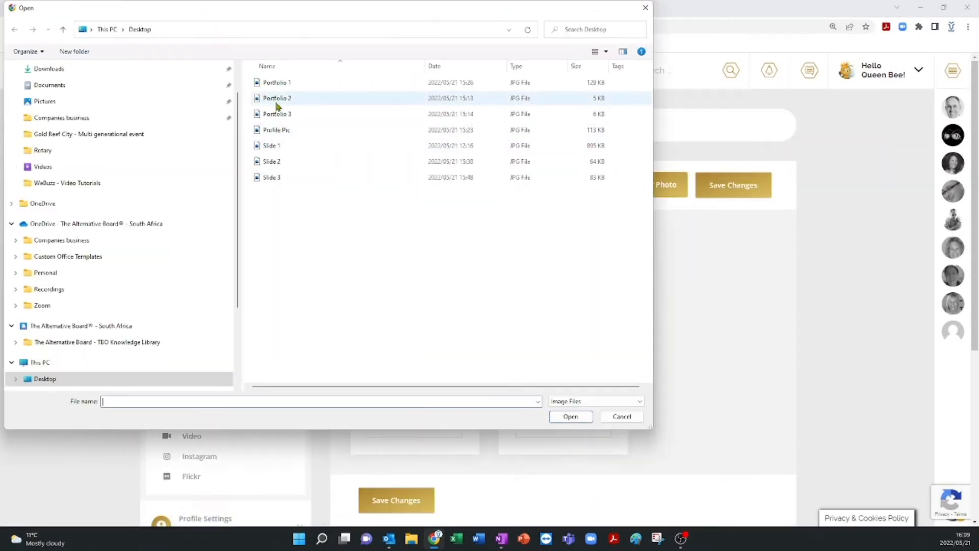
double_click(276, 99)
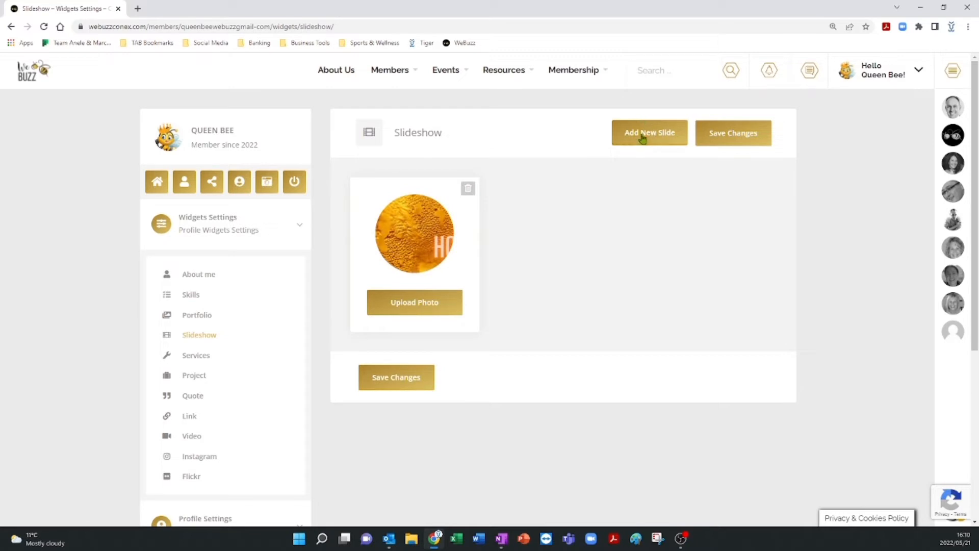
Add a new slide to the Slideshow widget and upload Slide 2 to it.
left_click(647, 133)
left_click(420, 303)
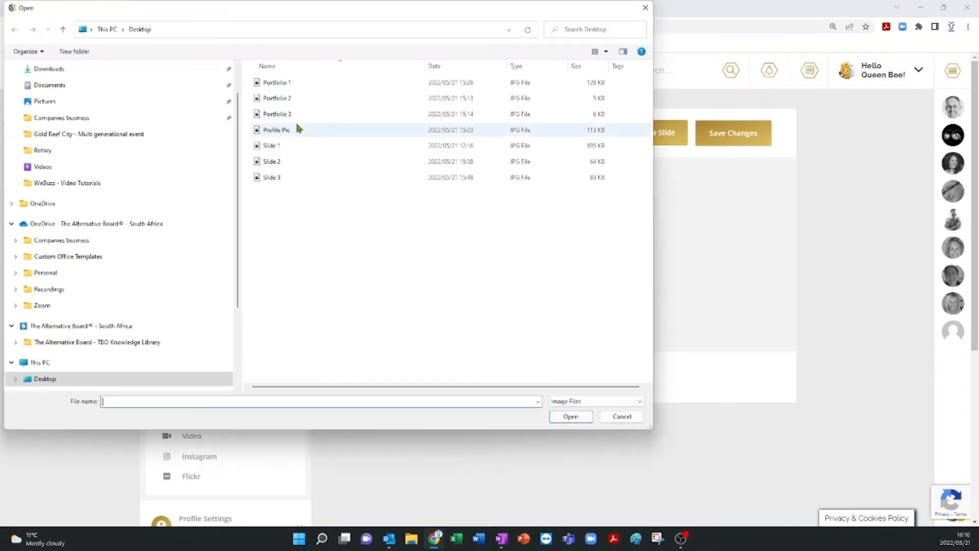
double_click(275, 162)
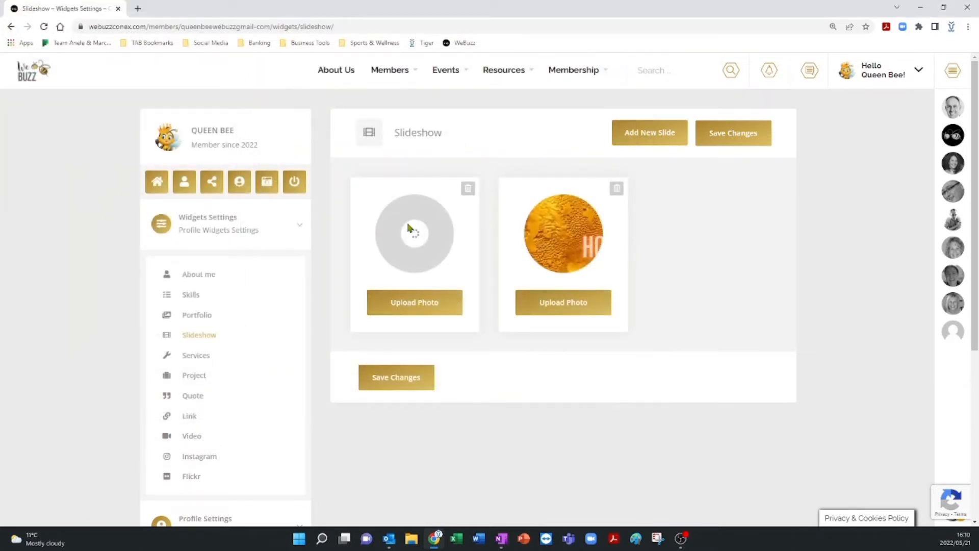
Add a third slide to the Slideshow widget, upload Slide 3 to it, and save the changes.
left_click(669, 136)
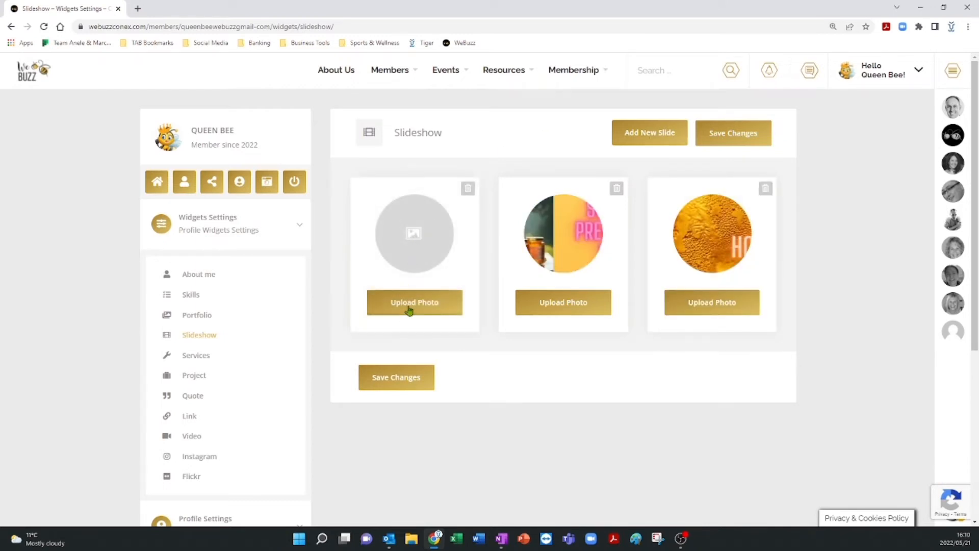
left_click(407, 305)
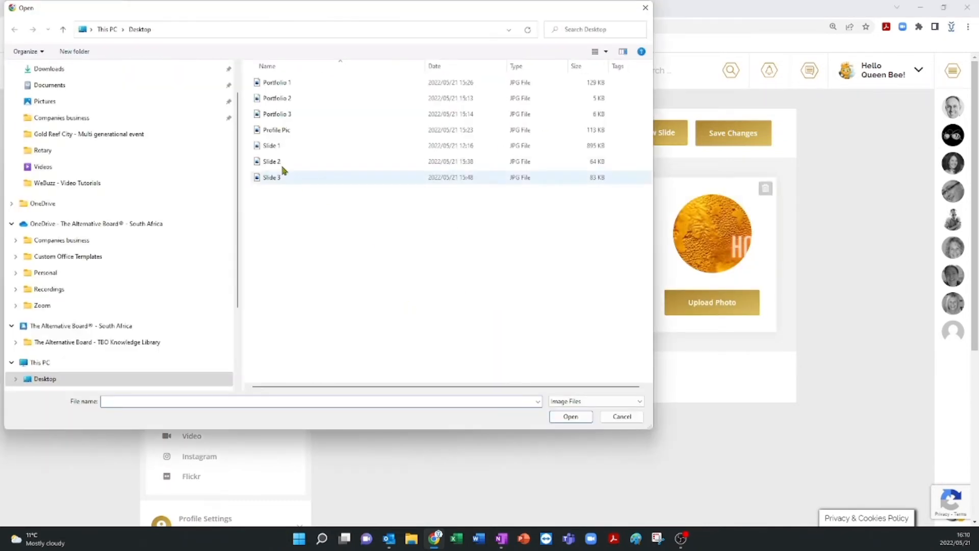
double_click(270, 176)
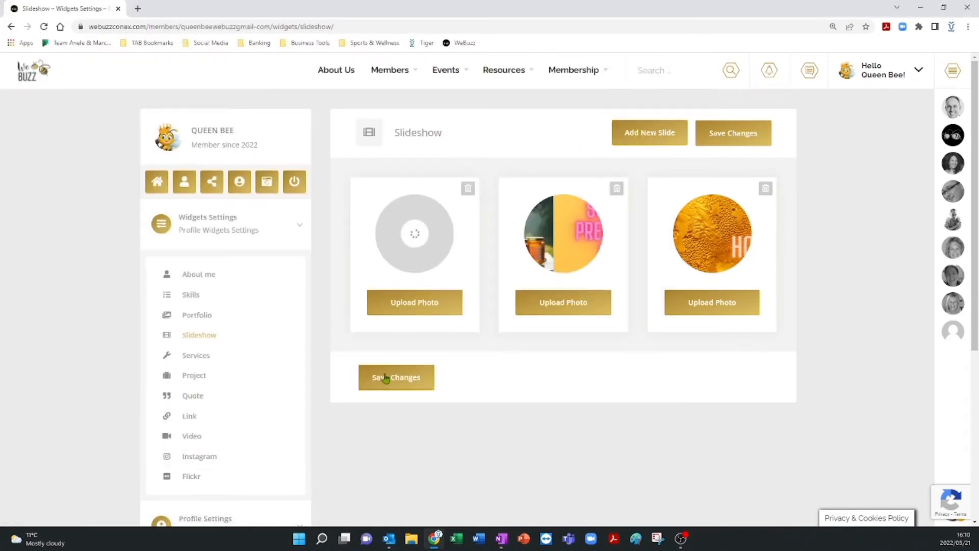
left_click(386, 378)
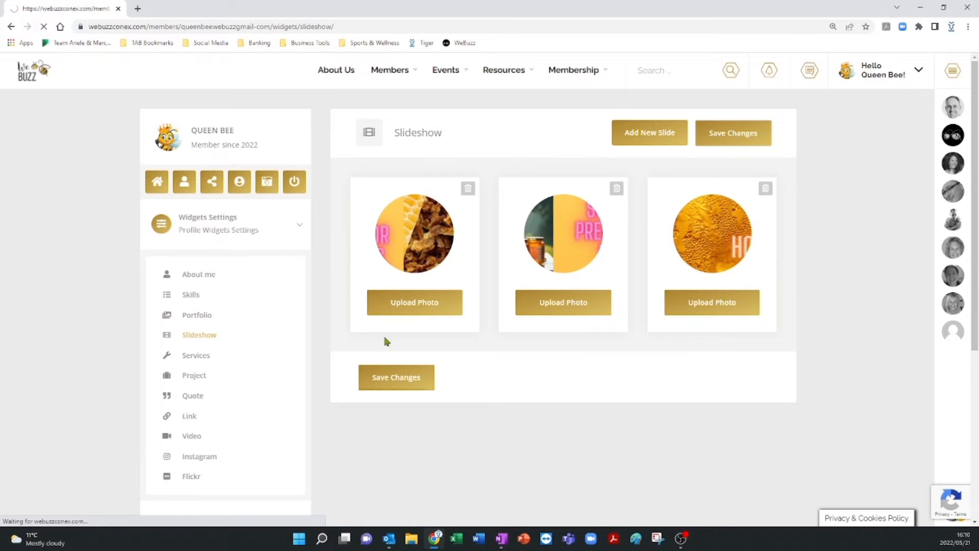
Open the Services widget, enter a service titled Soap with the description Various honey soaps, and save.
left_click(411, 236)
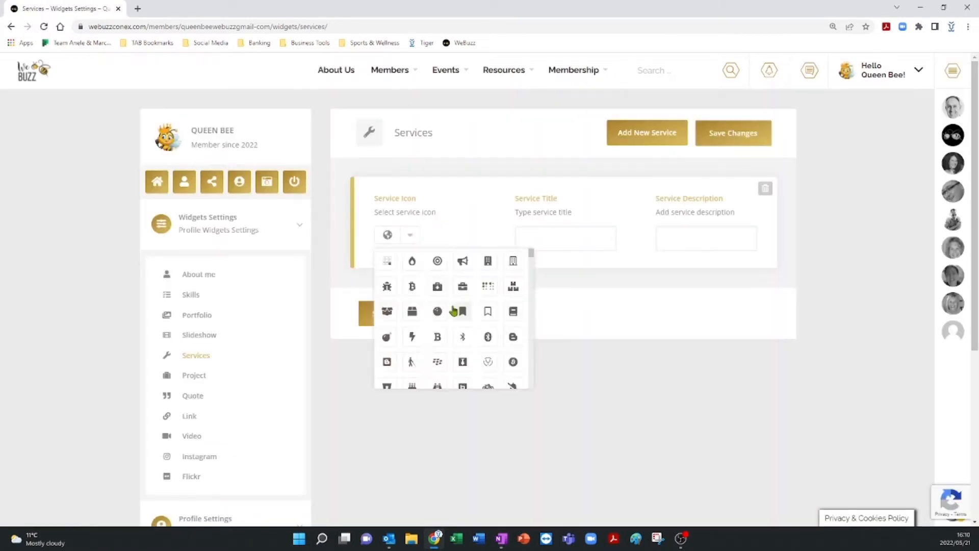
scroll(451, 306, "down", 5)
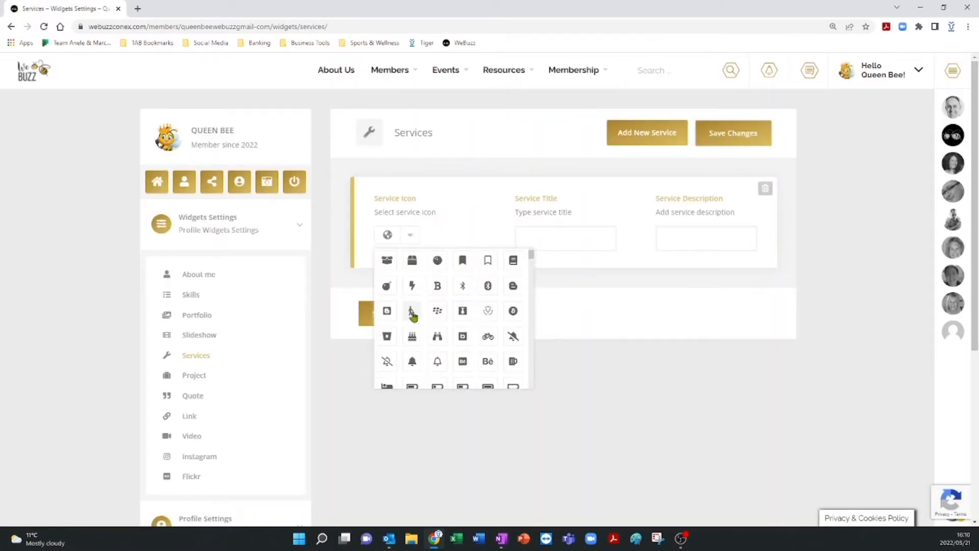
left_click(558, 231)
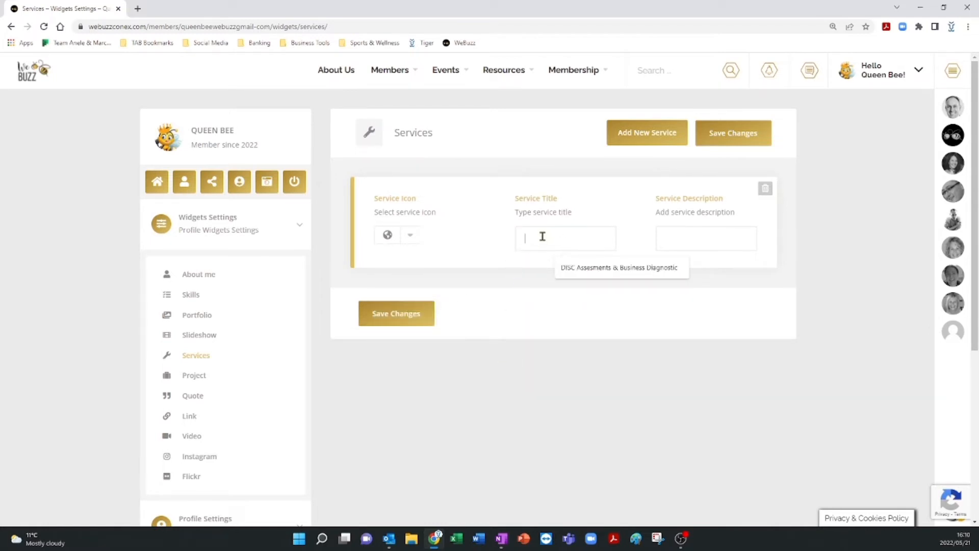
type("Soap")
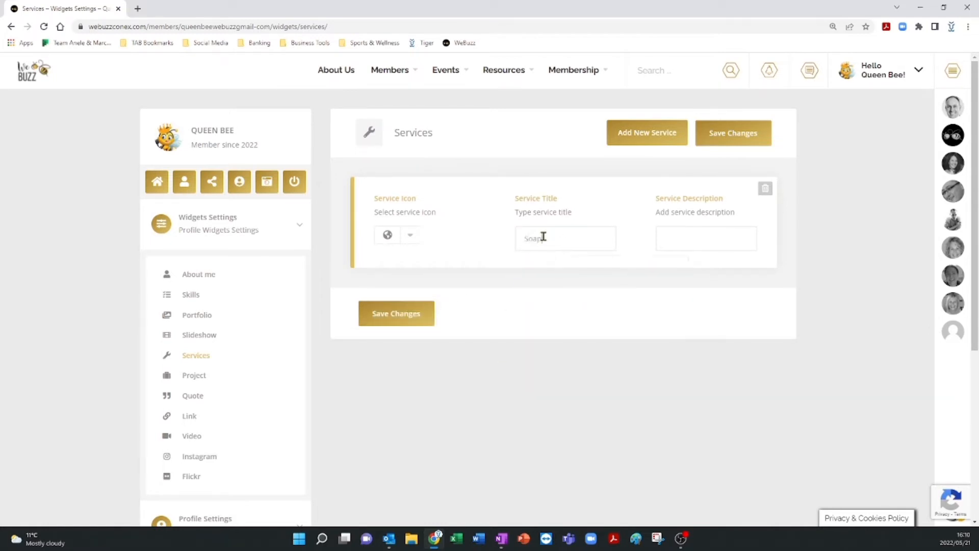
left_click(696, 240)
type("Various honey soaps")
left_click(407, 324)
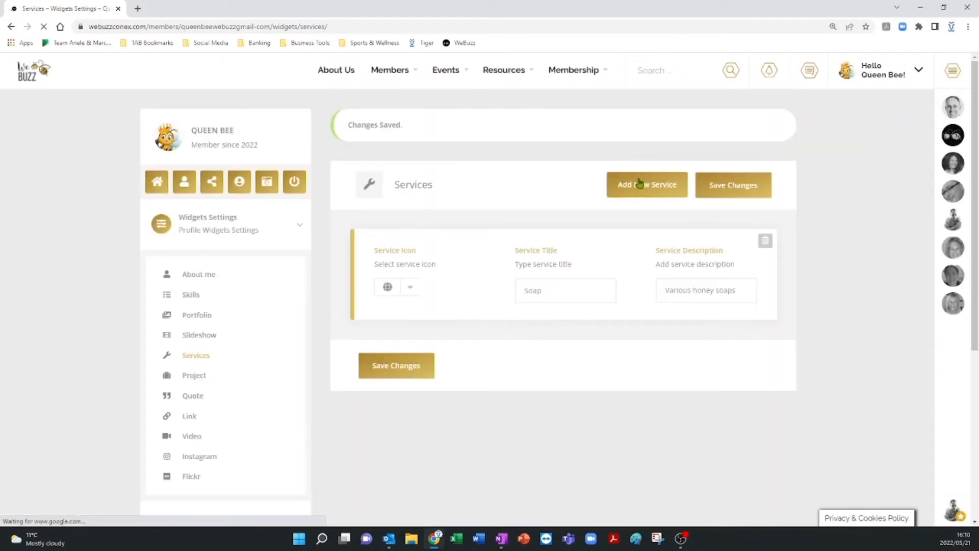
Add a new service with a chosen icon, title Beehive kit, and description start up beehive kits.
left_click(640, 184)
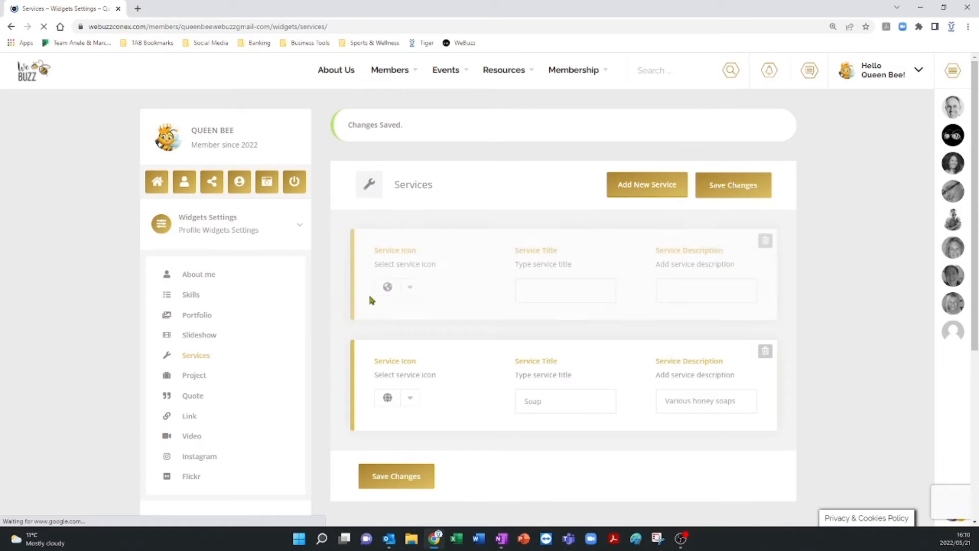
left_click(410, 286)
scroll(485, 397, "down", 5)
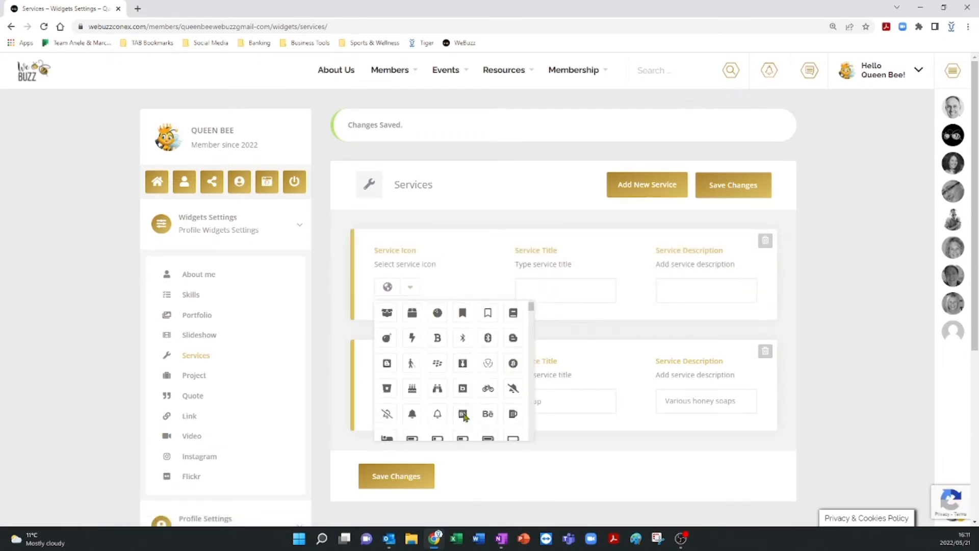
left_click(463, 411)
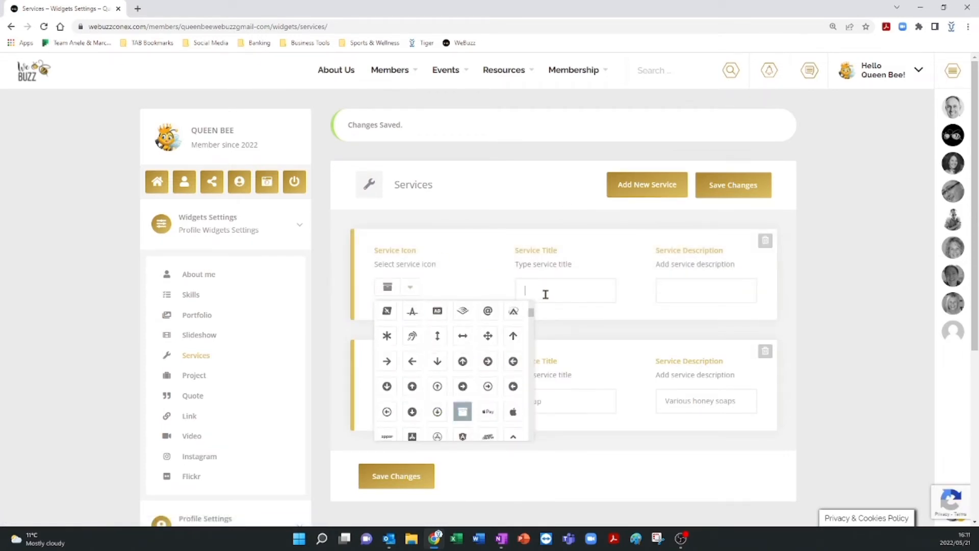
left_click(544, 290)
type("Beehive kits")
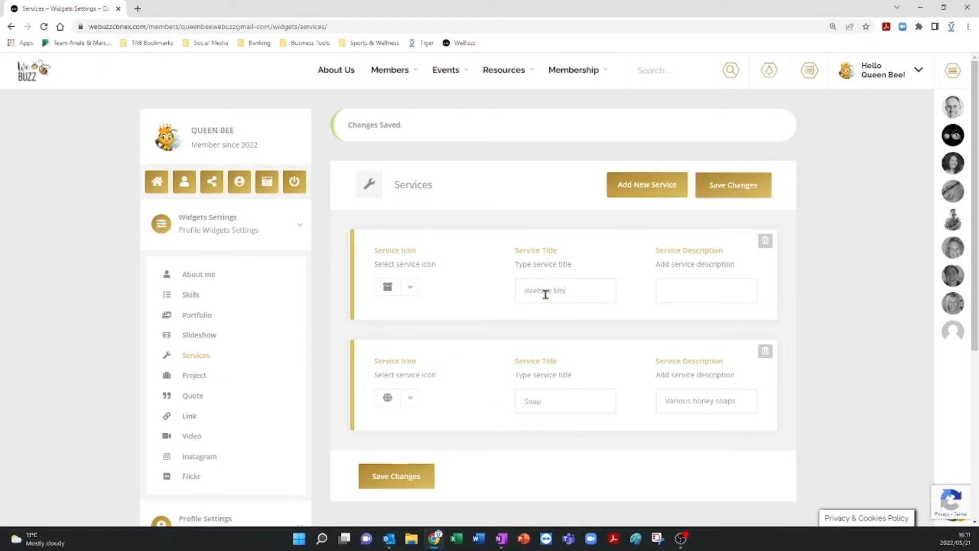
left_click(701, 297)
type("start up beehive kits")
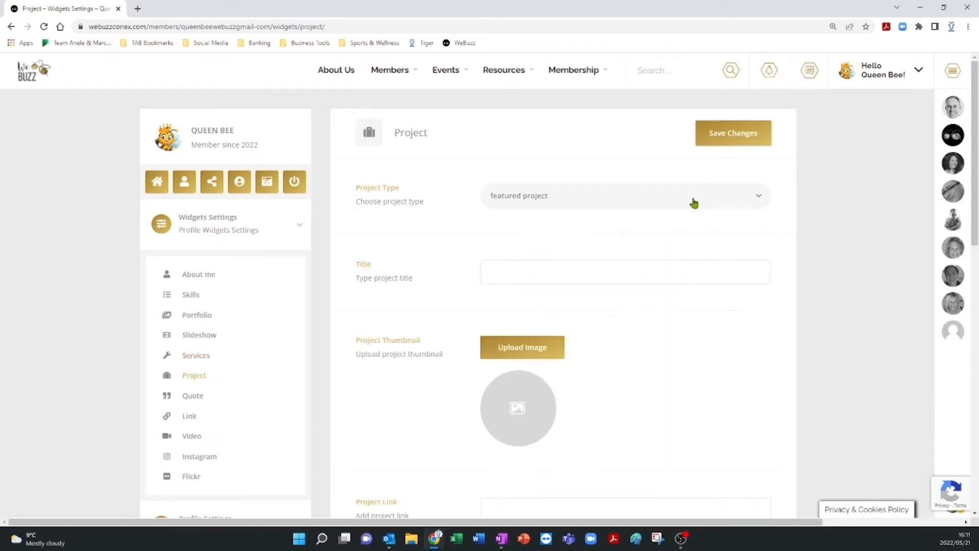
In the Project widget, set the project type to recent project and paste the title Wilderness Beehive project.
left_click(693, 201)
left_click(502, 249)
key("alt+Tab")
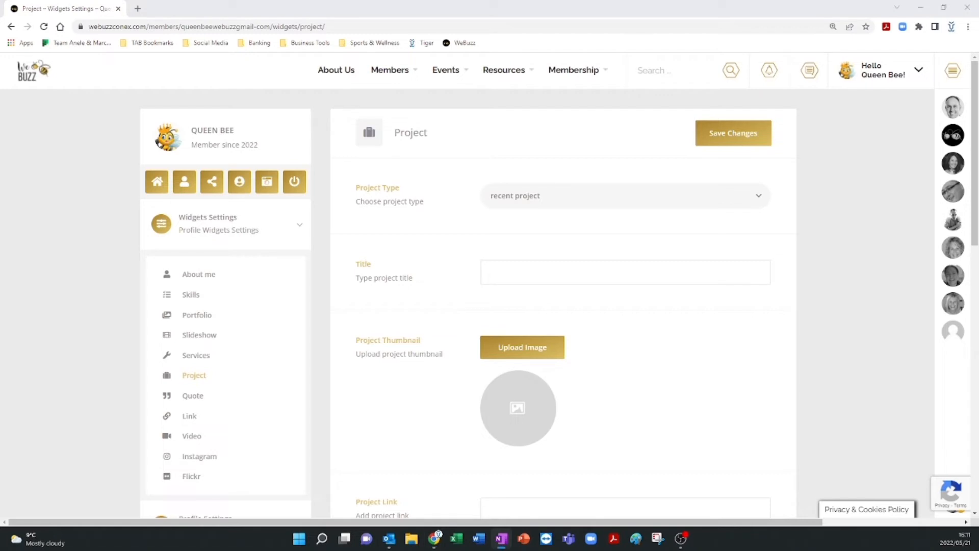
left_click(494, 265)
type("Wilderness Beehive project")
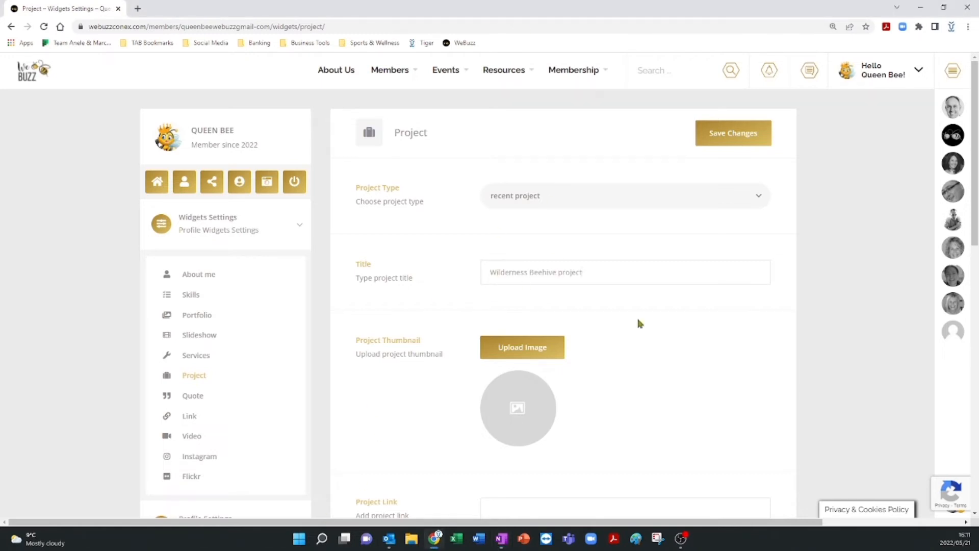
Upload Portfolio 3 as the project thumbnail image.
scroll(505, 359, "down", 2)
left_click(521, 250)
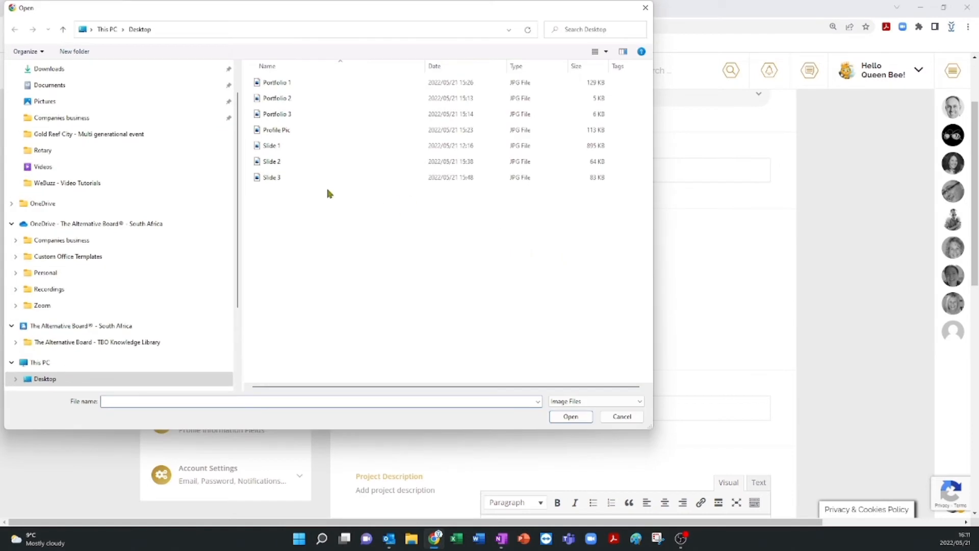
left_click(279, 114)
double_click(279, 114)
Paste the prepared project description about the Wilderness community beehive project into the description editor.
scroll(465, 436, "down", 4)
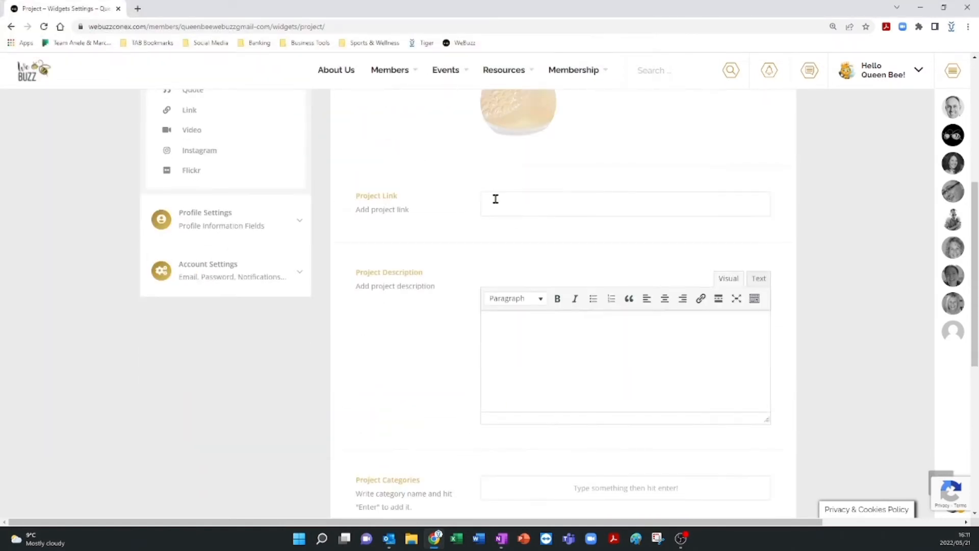
left_click(496, 350)
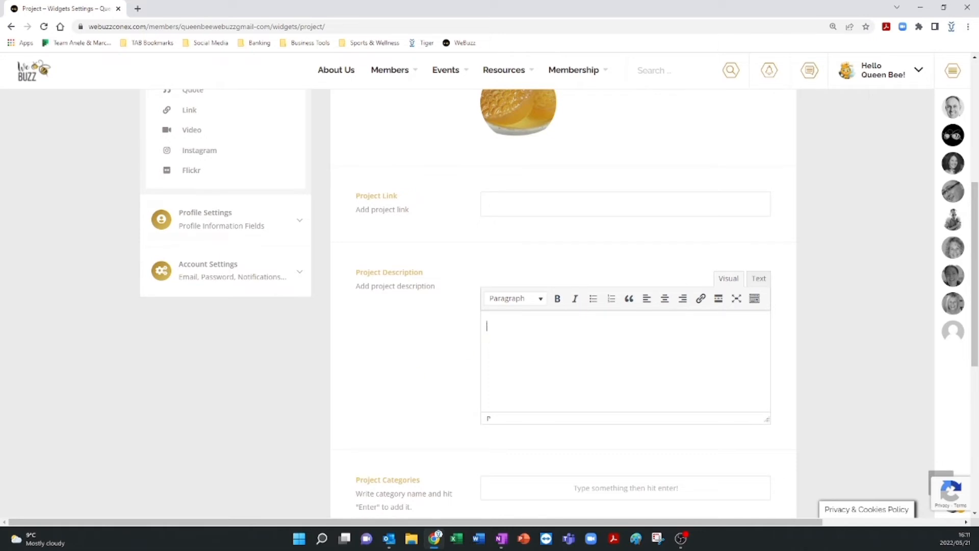
key("alt+Tab")
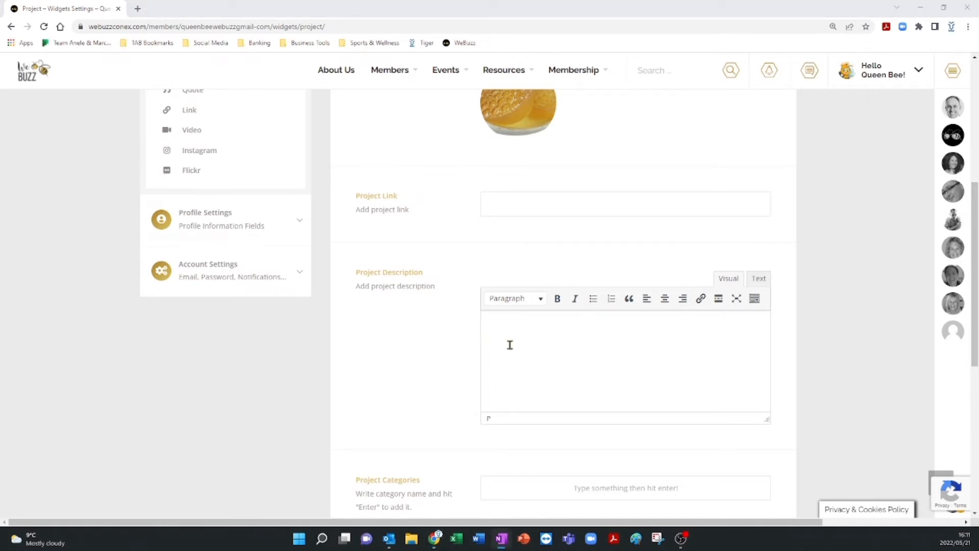
key("alt+Tab")
key("ctrl+v")
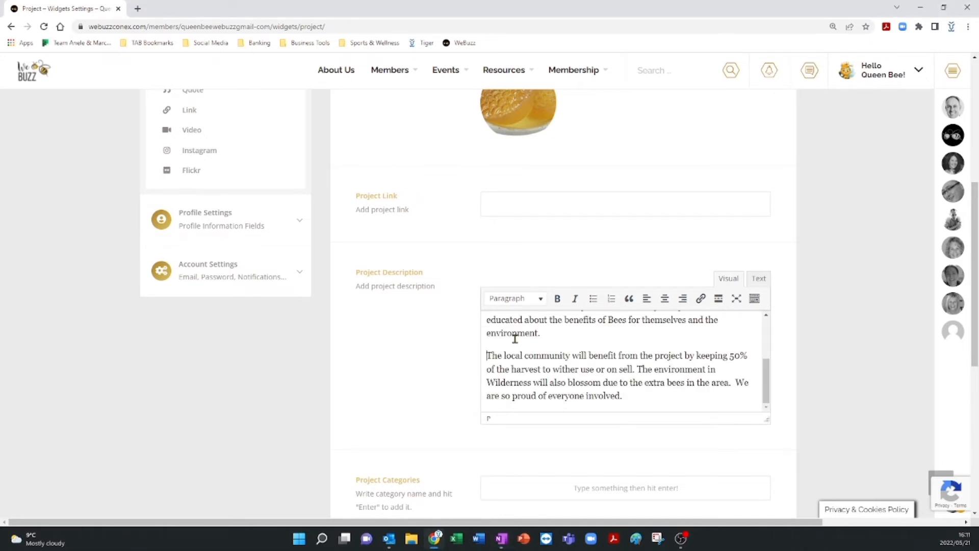
Add the project categories Bees and social responsibility.
scroll(515, 338, "down", 3)
left_click(515, 335)
type("Bees")
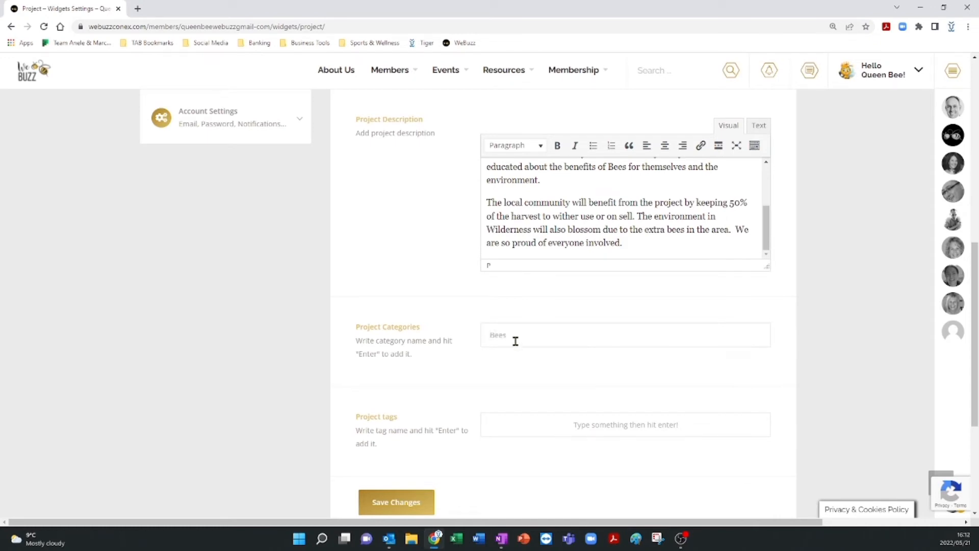
left_click_drag(514, 340, 477, 334)
left_click(535, 336)
key("Return")
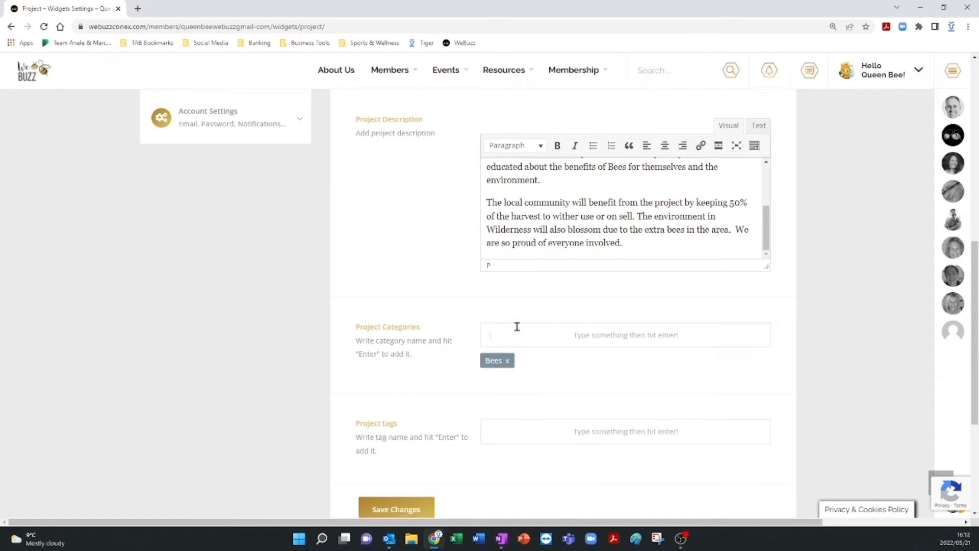
type("soc")
type("ial responsibility")
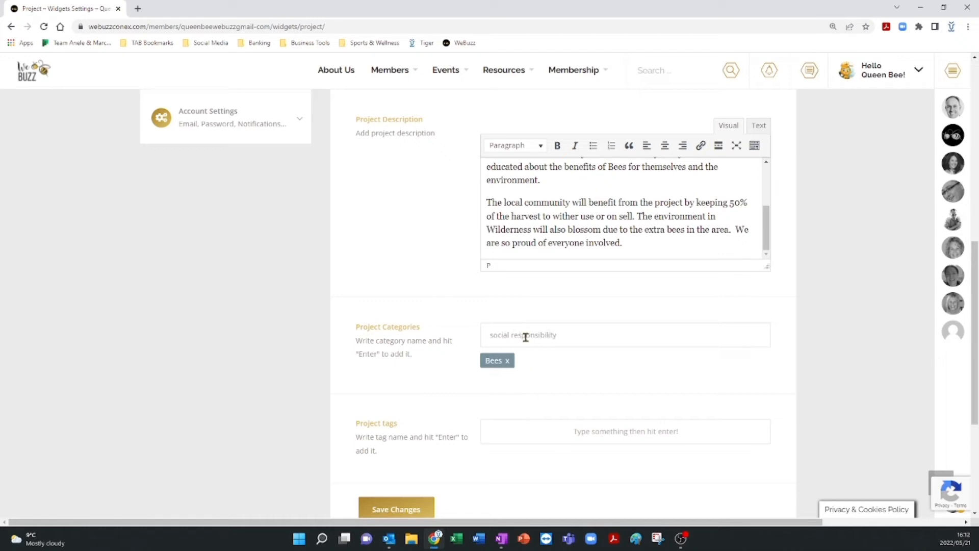
key("Return")
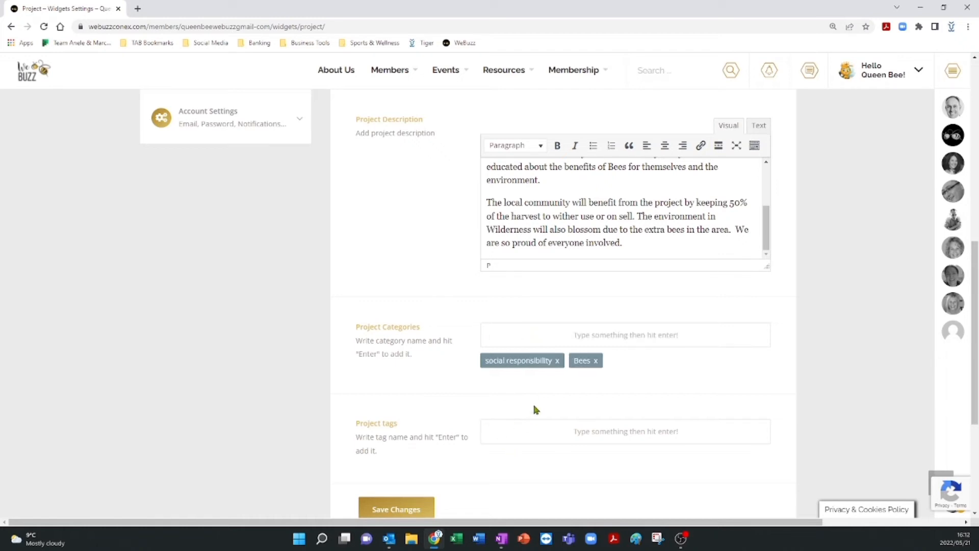
Add the project tags Bees and Projects.
left_click(493, 435)
type("Bees")
key("Return")
type("Projec")
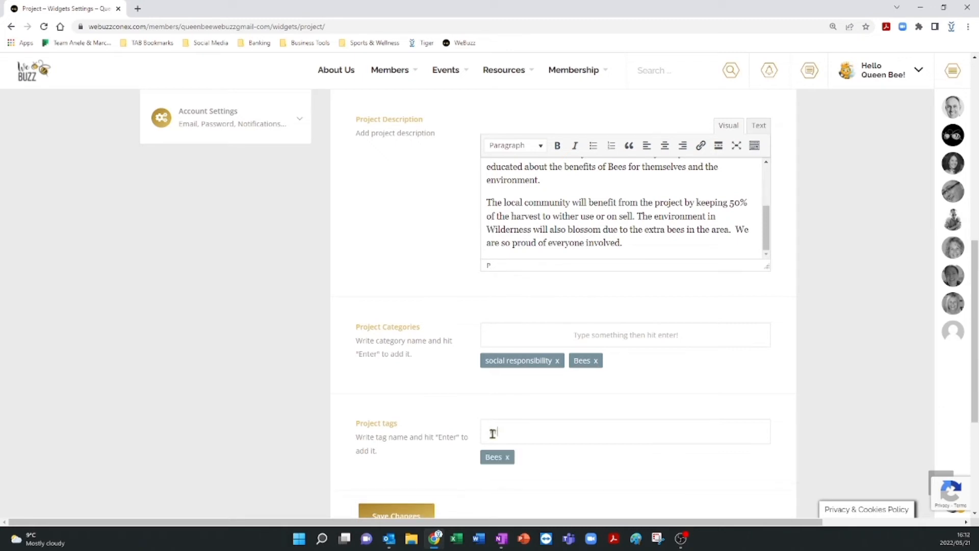
type("ts")
key("Return")
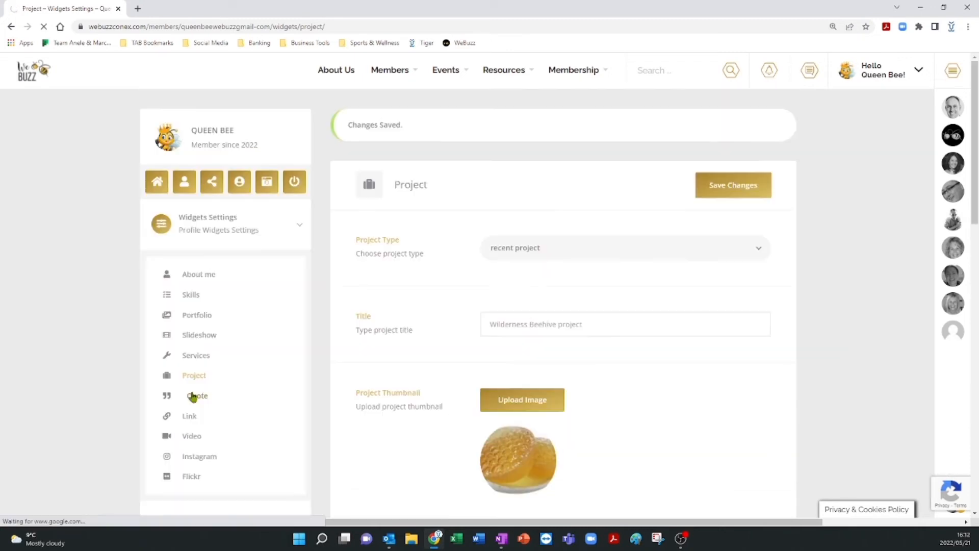
Open the Quote widget and upload Portfolio 1 as the quote background image.
left_click(192, 395)
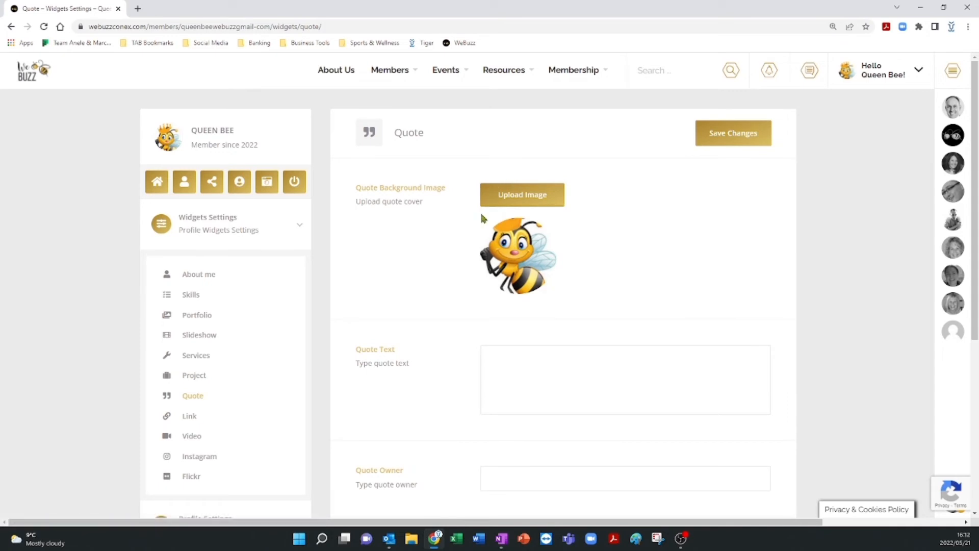
left_click(517, 196)
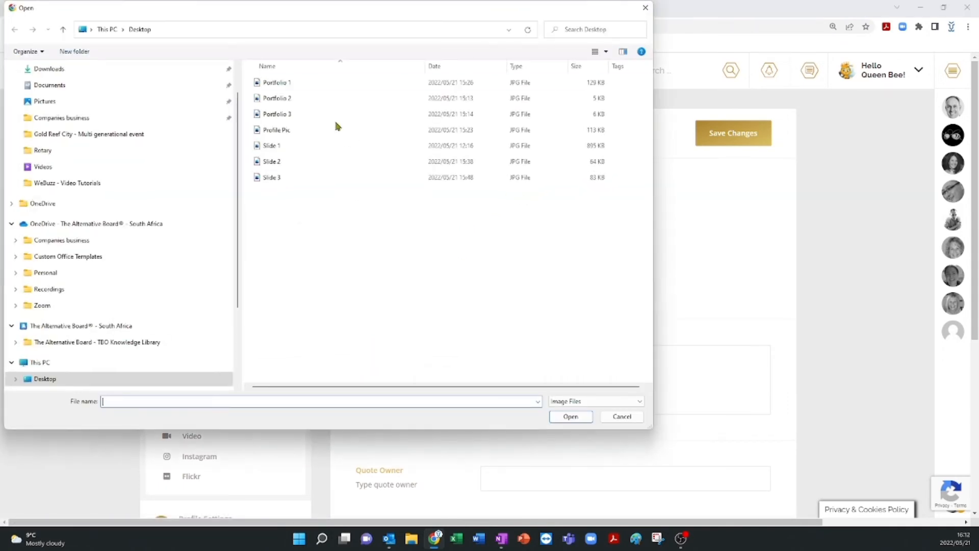
double_click(276, 82)
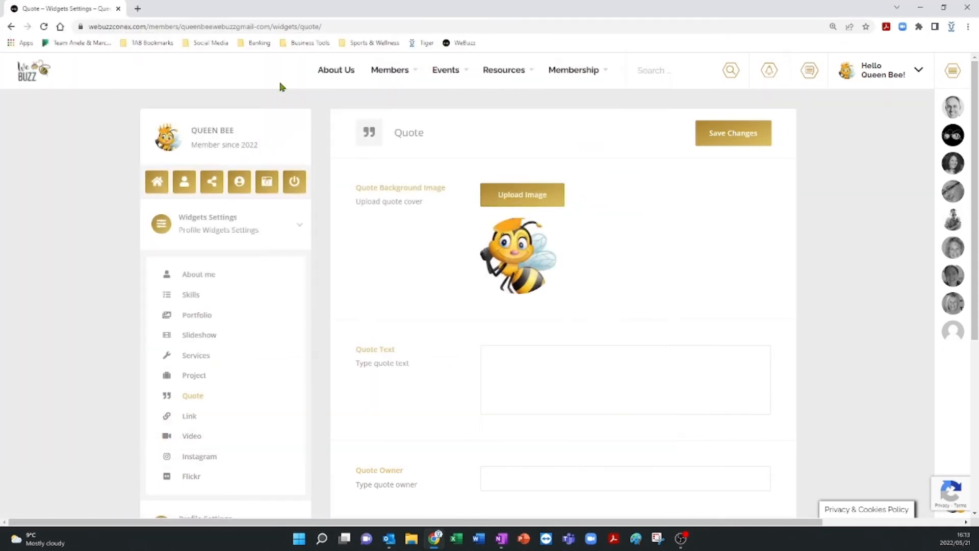
Paste the quote text Don't Worry BEE Happy. and remove the extra trailing line.
left_click(511, 358)
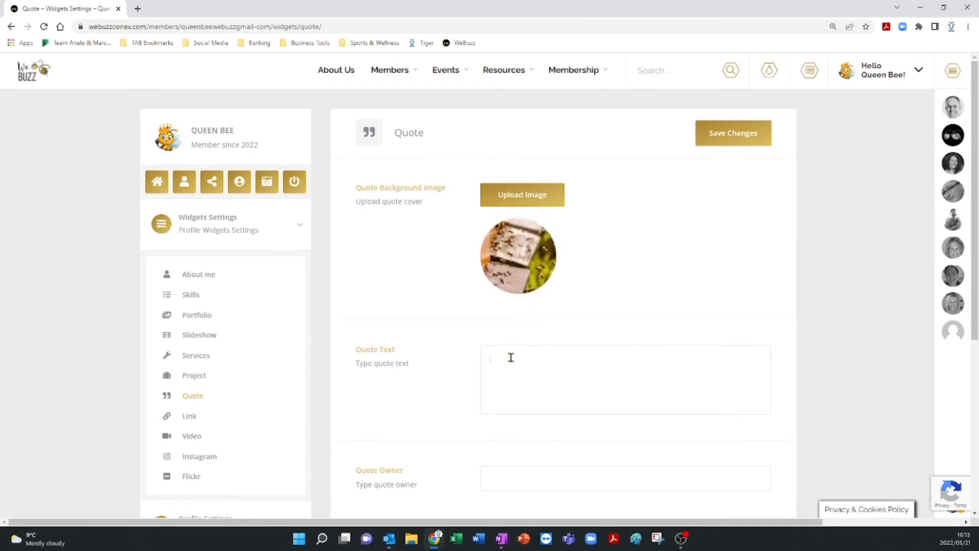
key("alt+Tab")
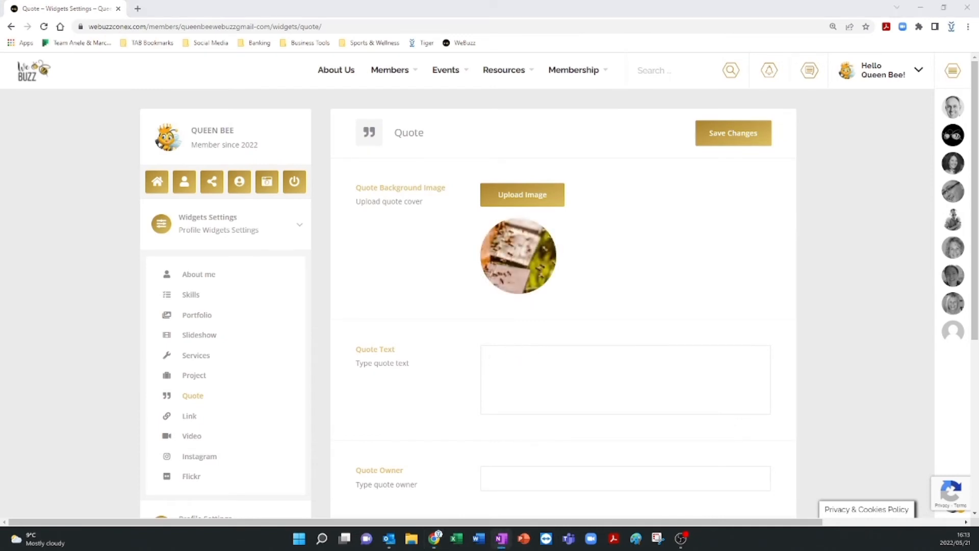
left_click(516, 364)
type("Don't Worry BEE Happy.")
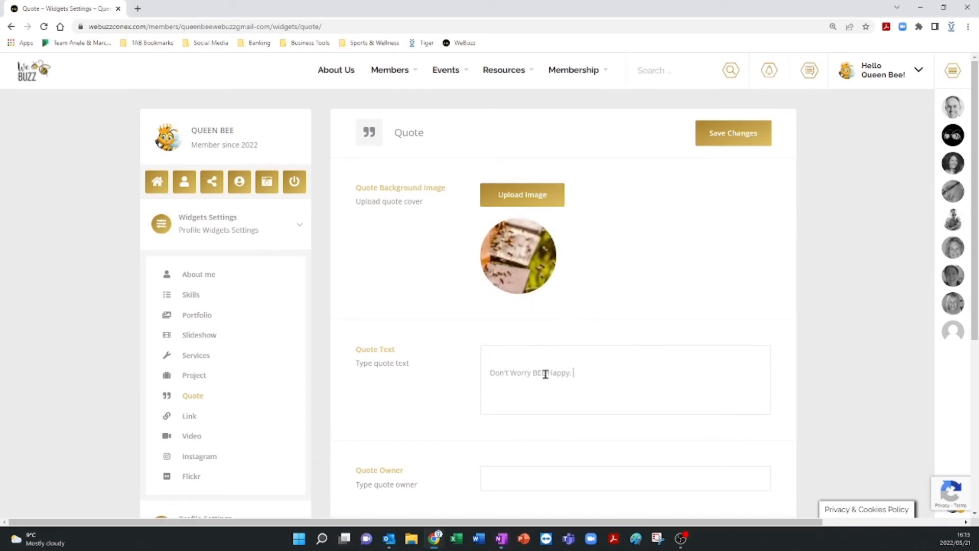
left_click(532, 353)
key("Delete")
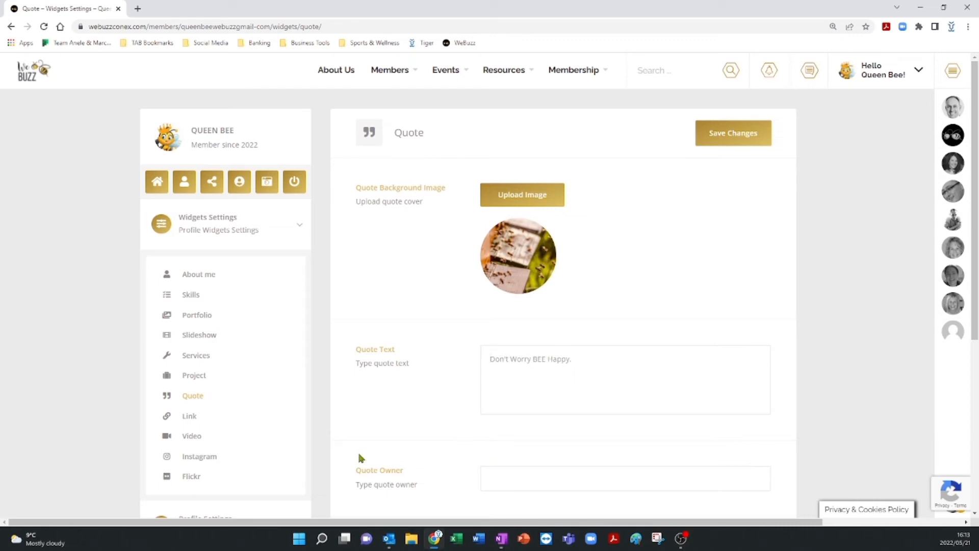
key("alt+Tab")
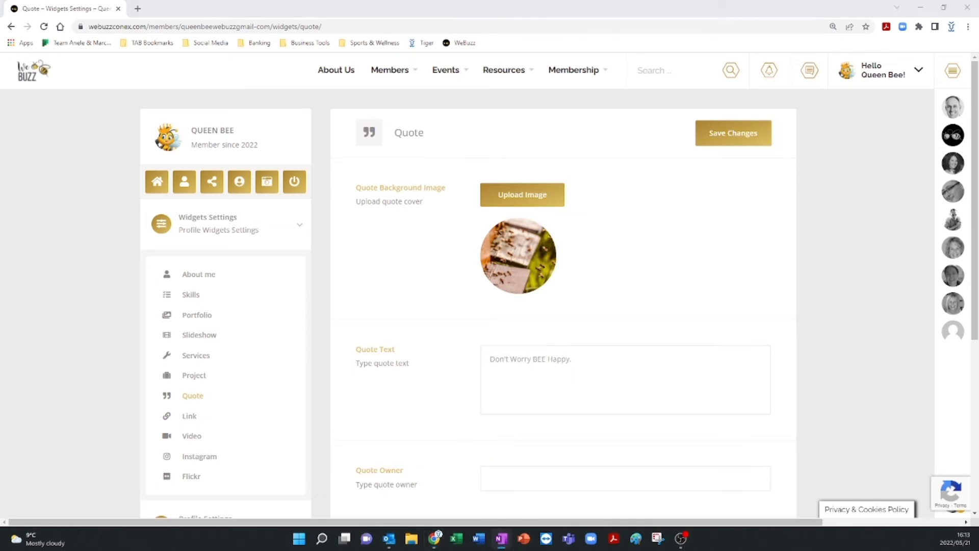
Paste Bobby McFerrin as the quote owner and save the Quote widget.
left_click(509, 480)
type("Bobby McFerrin")
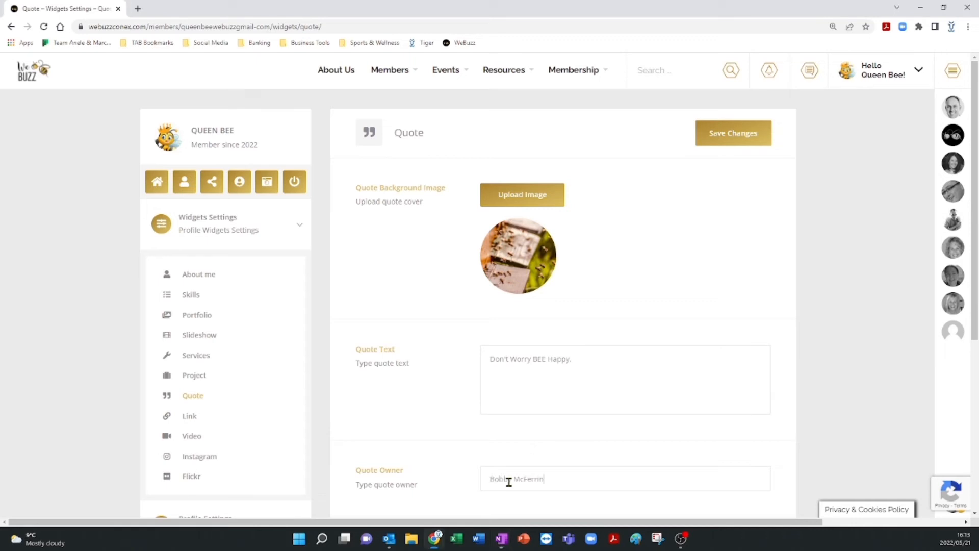
scroll(412, 432, "down", 5)
left_click(398, 289)
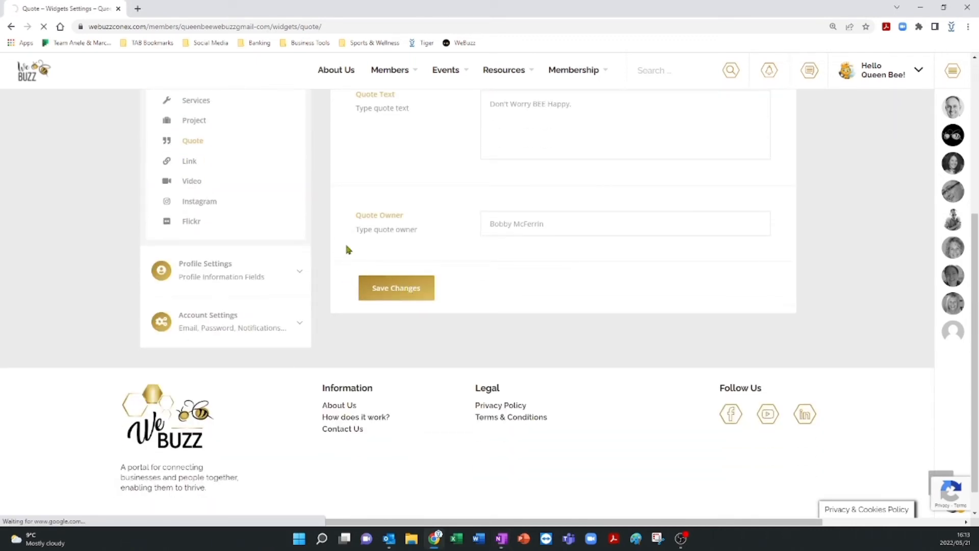
scroll(229, 270, "down", 1)
scroll(229, 274, "down", 2)
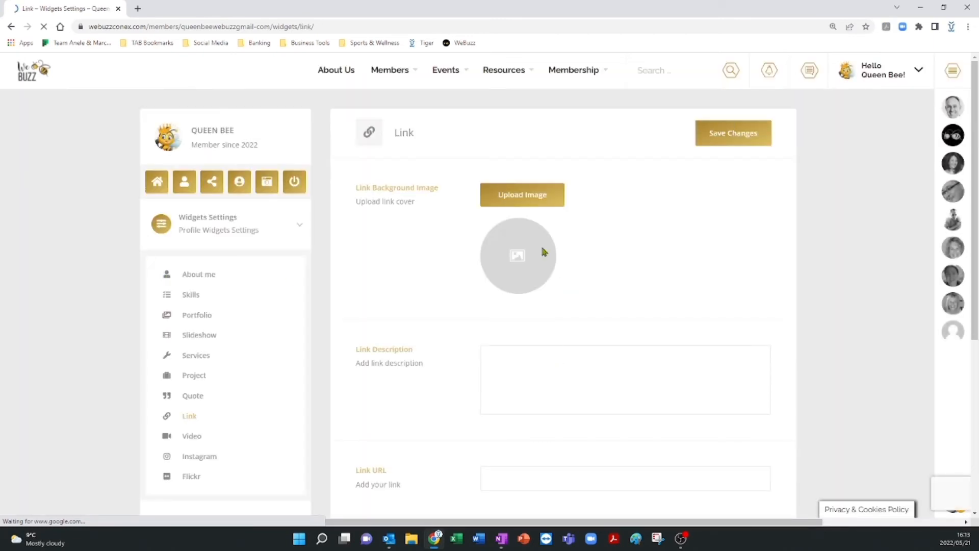
scroll(470, 357, "down", 3)
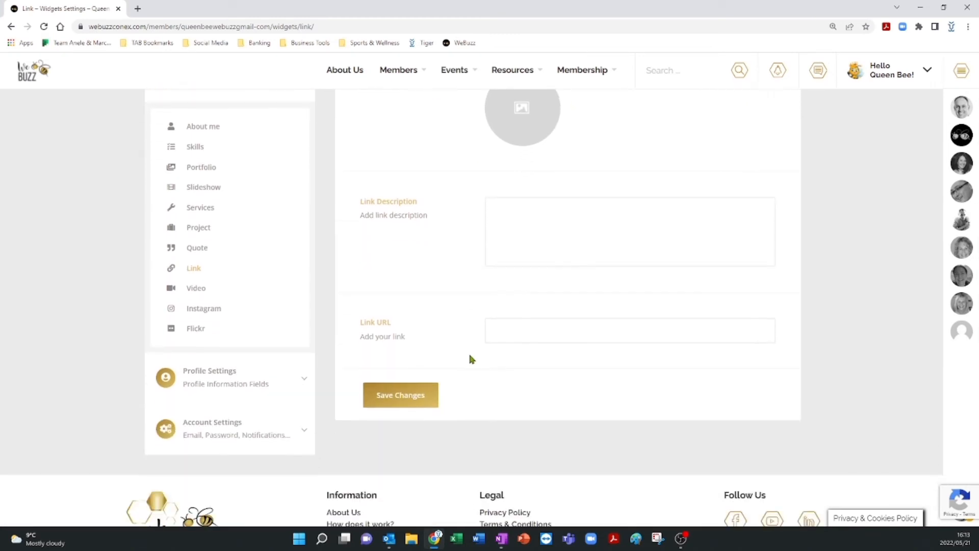
scroll(527, 173, "up", 2)
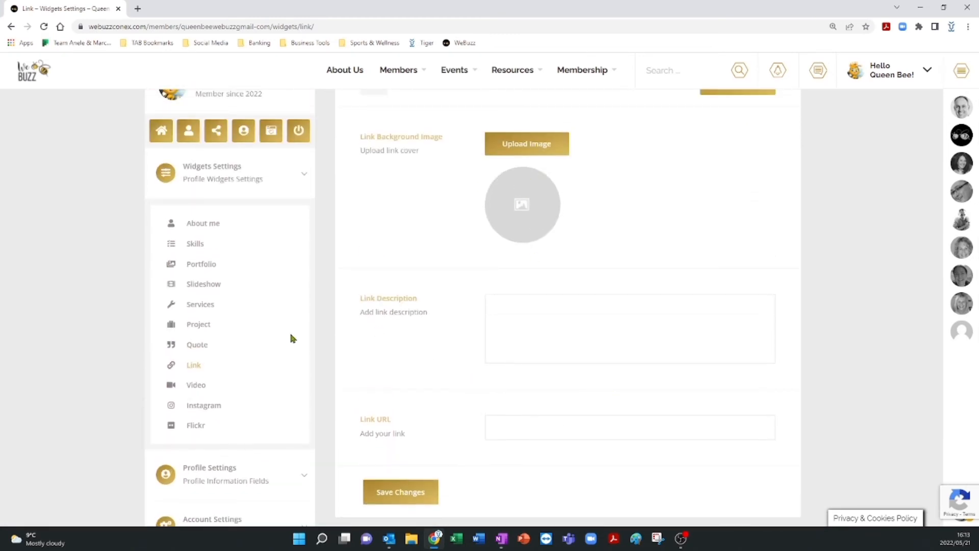
left_click(197, 385)
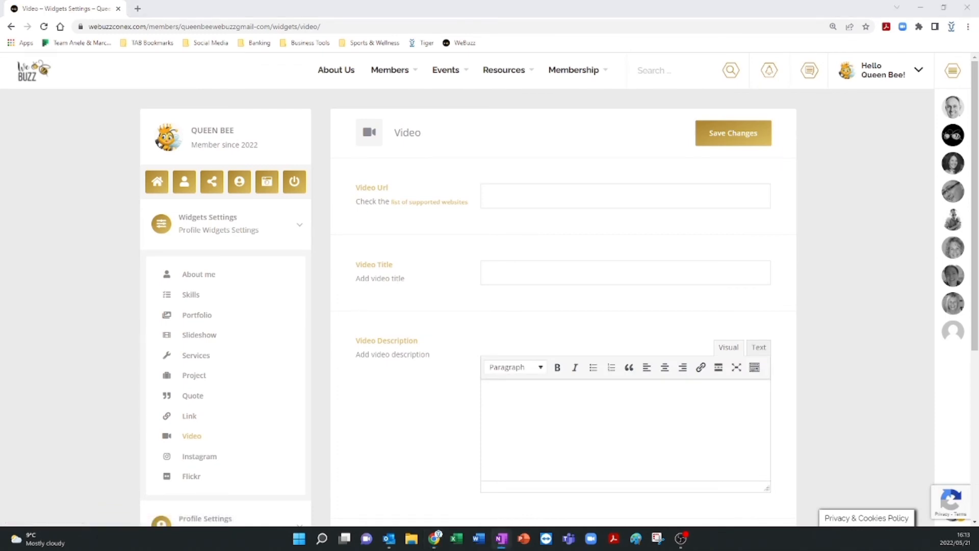
left_click(506, 192)
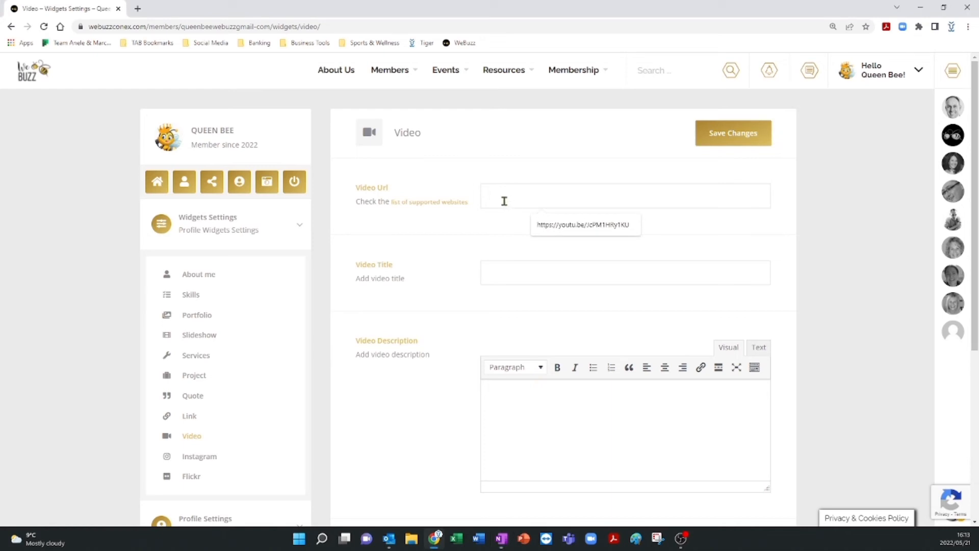
type("https://www.youtube.com/shorts/816rZ27Xpuc")
Set the video title to Starup and the description to Start up video, then save the Video widget.
left_click(492, 262)
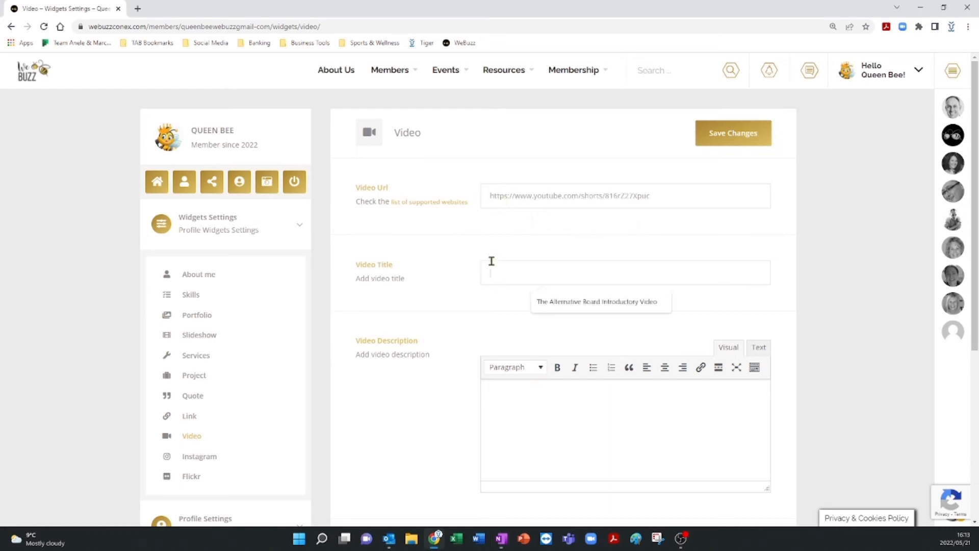
type("Starup")
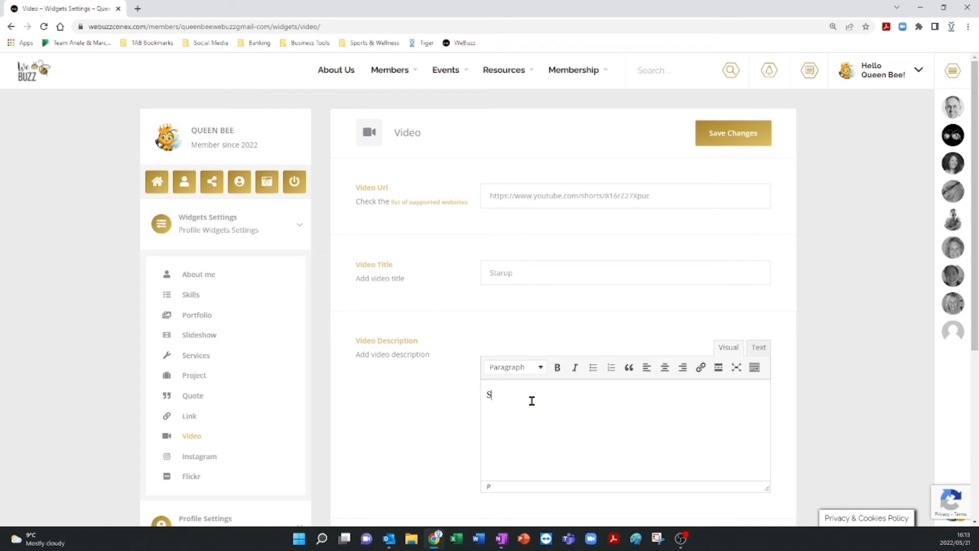
type("tart up video")
scroll(532, 401, "down", 3)
left_click(395, 391)
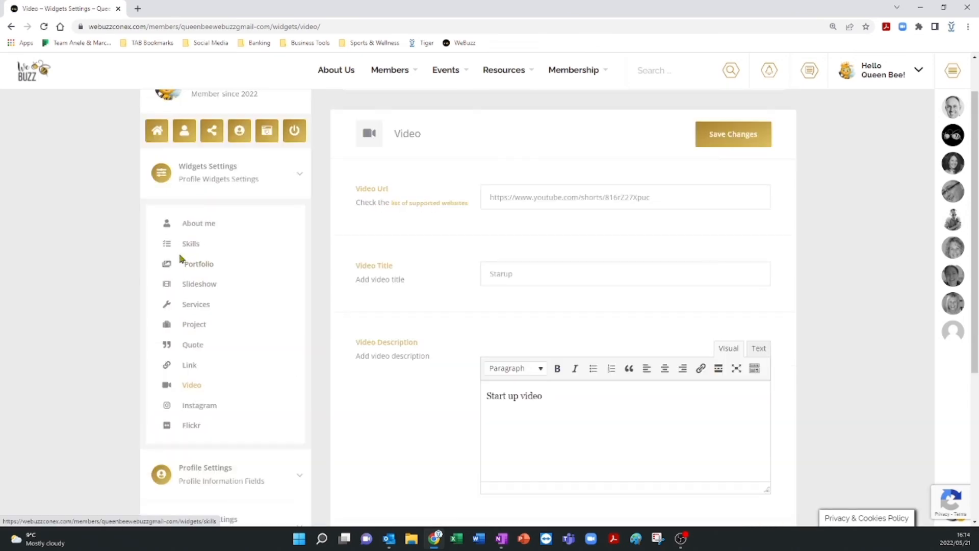
Open the member profile page and scroll through it to review the updated widgets.
left_click(186, 132)
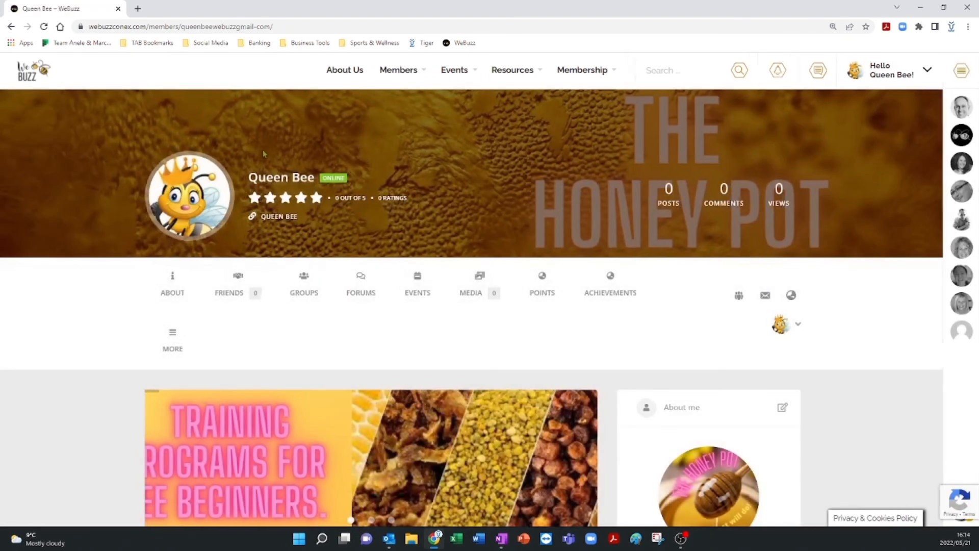
scroll(244, 223, "down", 3)
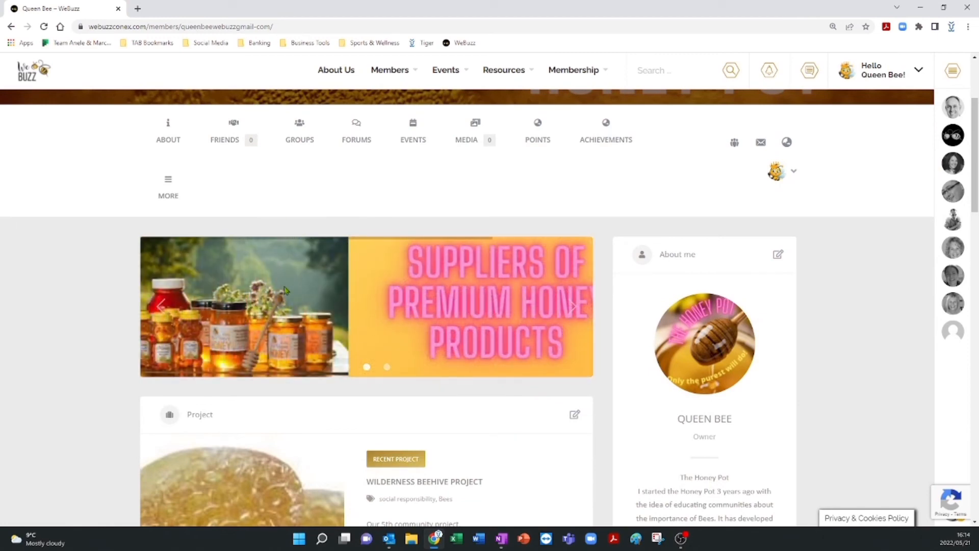
scroll(285, 293, "down", 2)
scroll(285, 295, "up", 1)
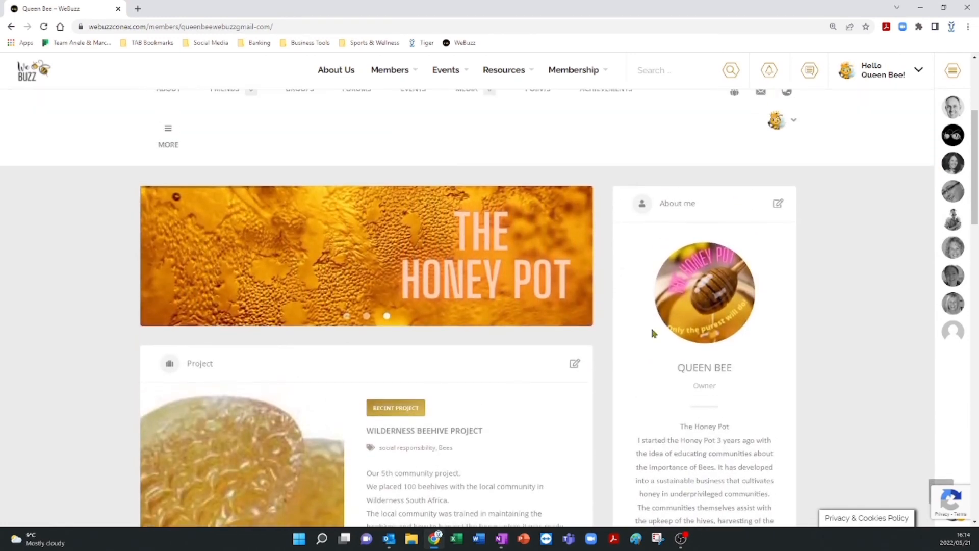
scroll(749, 324, "down", 5)
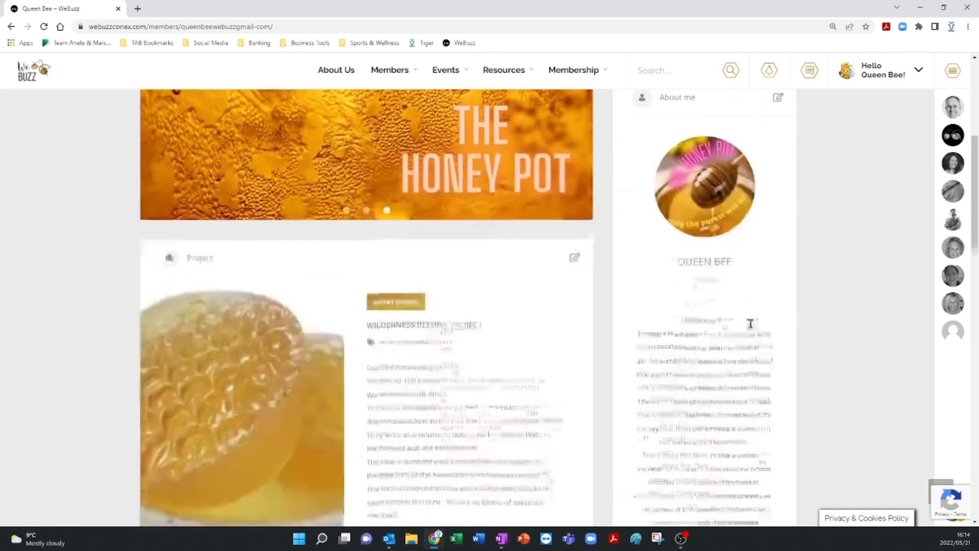
scroll(718, 396, "up", 4)
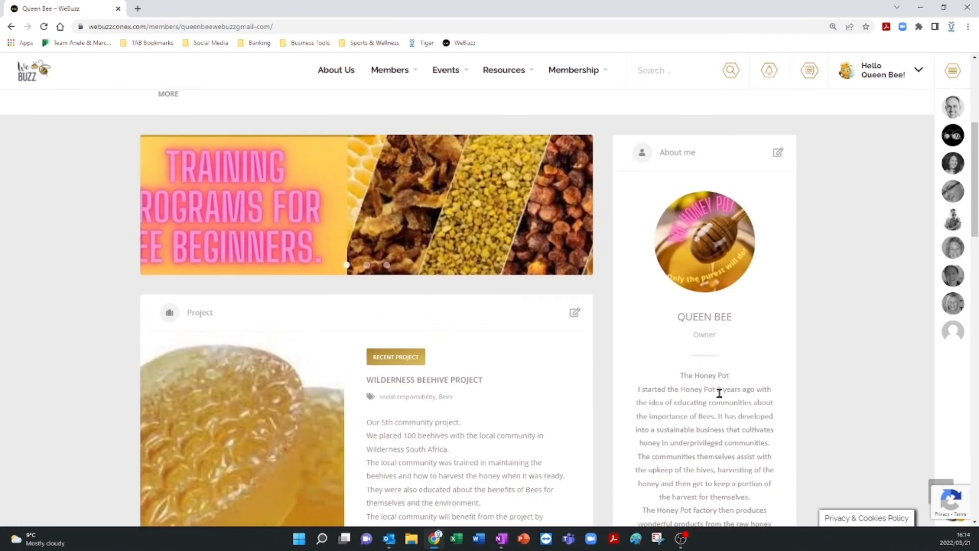
scroll(386, 408, "down", 2)
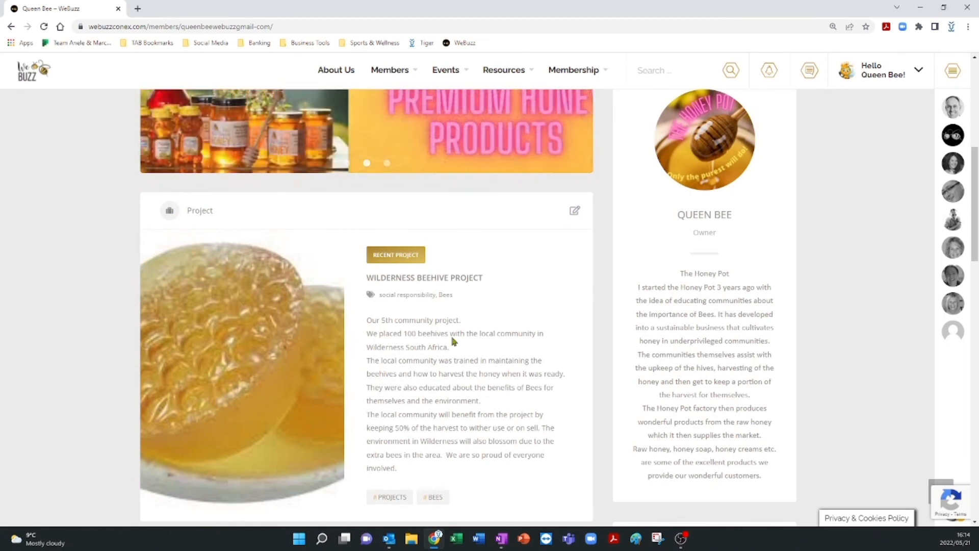
scroll(407, 329, "down", 2)
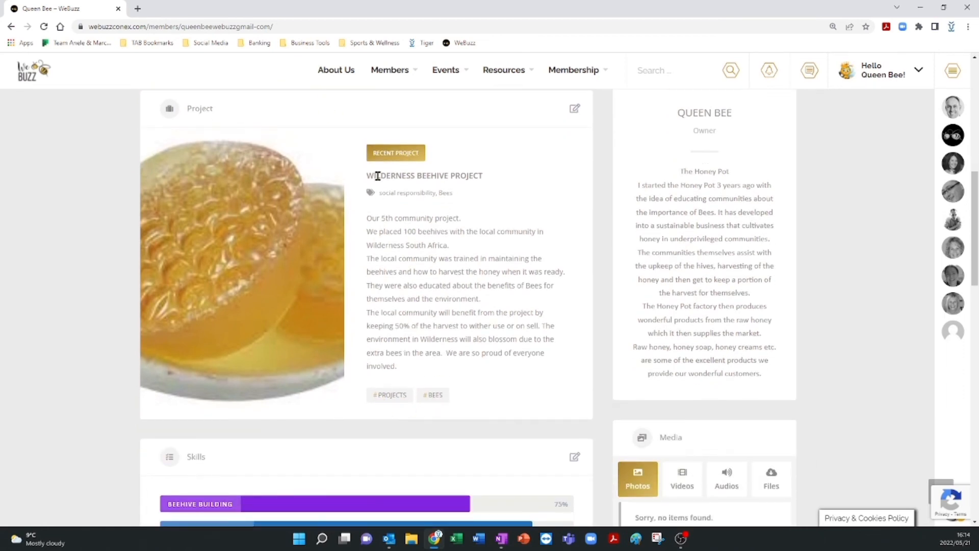
scroll(225, 285, "down", 3)
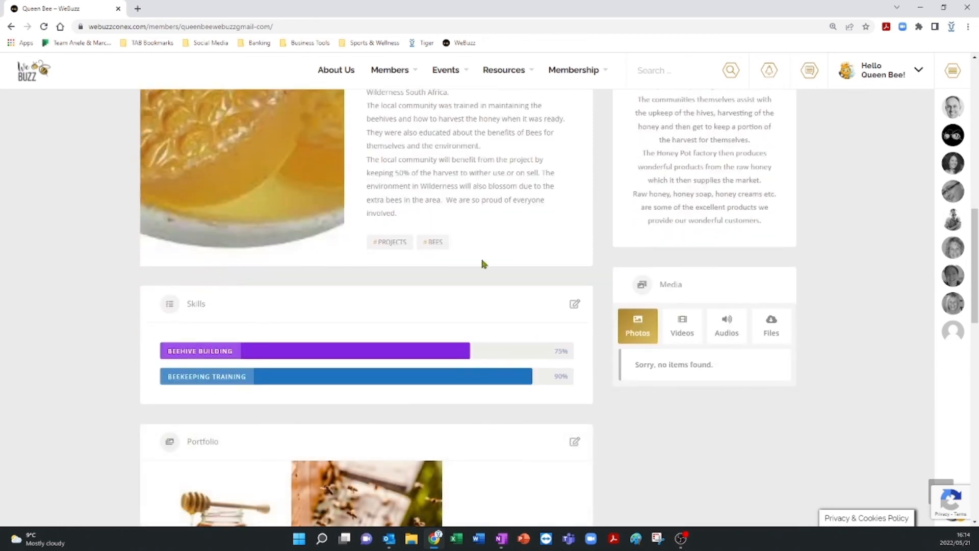
scroll(259, 245, "down", 1)
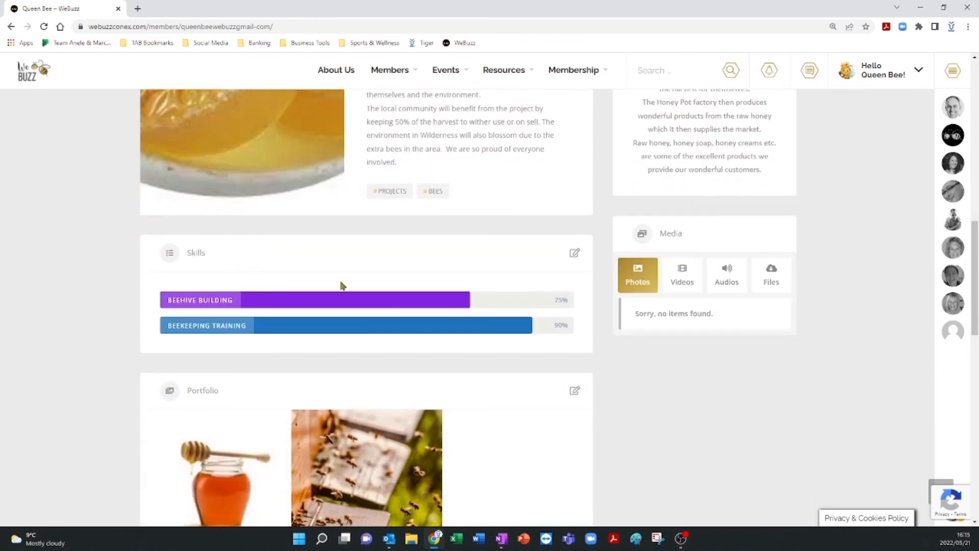
scroll(485, 327, "down", 4)
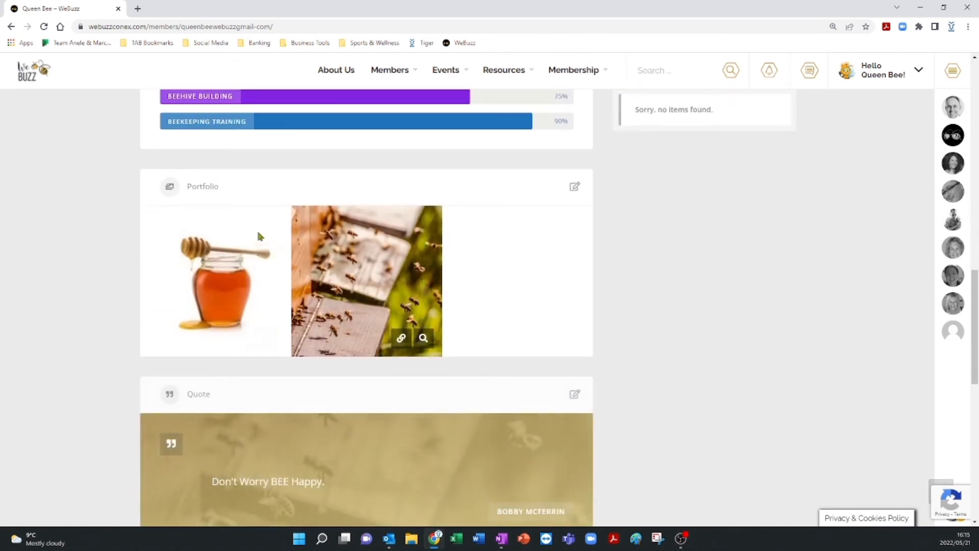
mouse_move(253, 298)
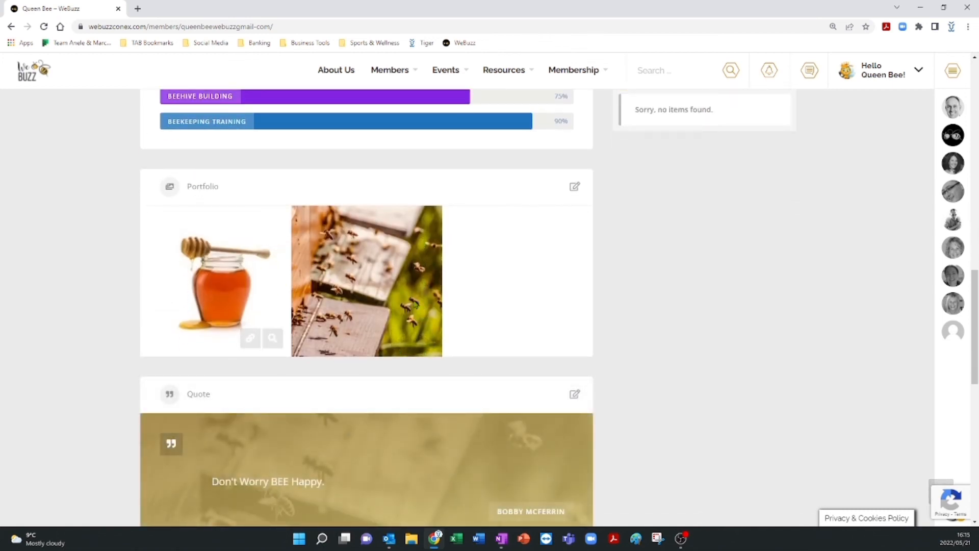
scroll(383, 361, "down", 5)
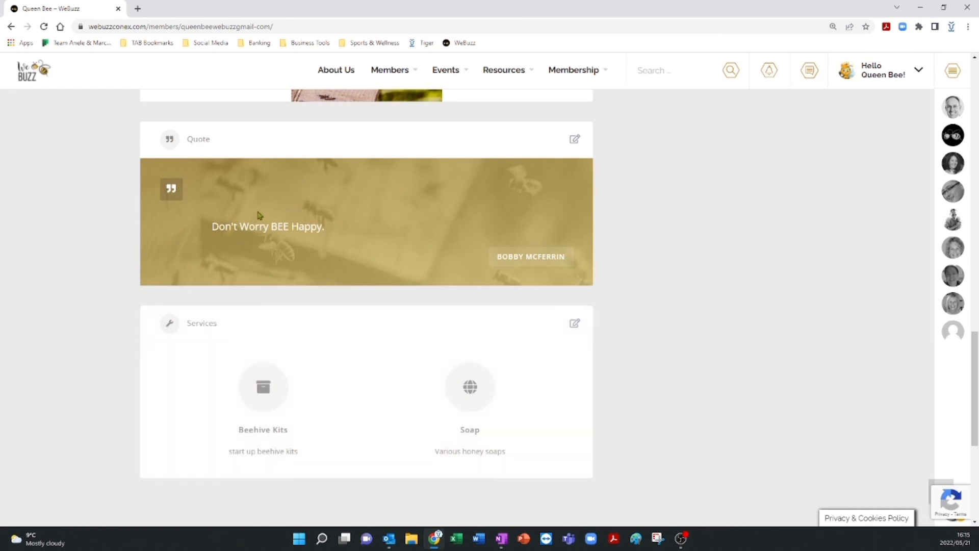
scroll(285, 288, "down", 3)
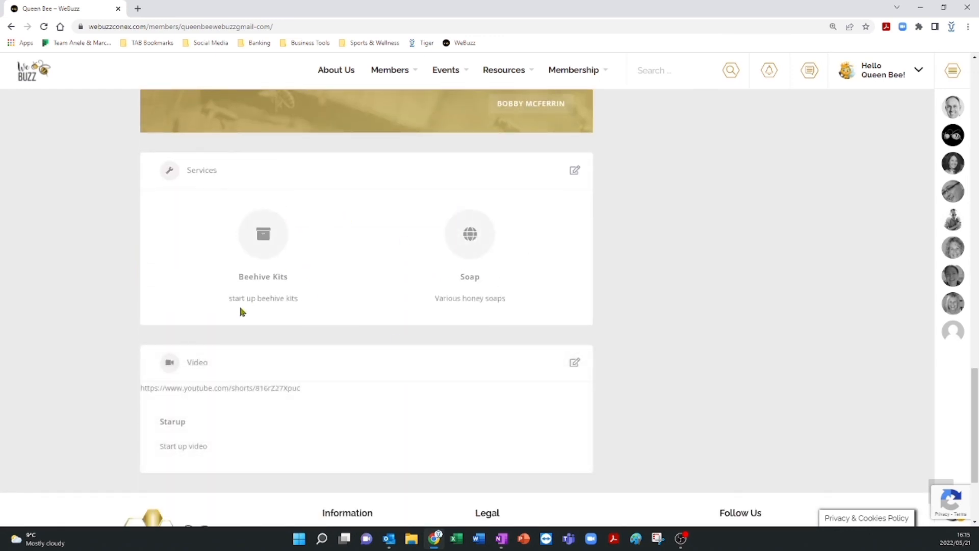
scroll(241, 296, "down", 3)
scroll(240, 297, "up", 6)
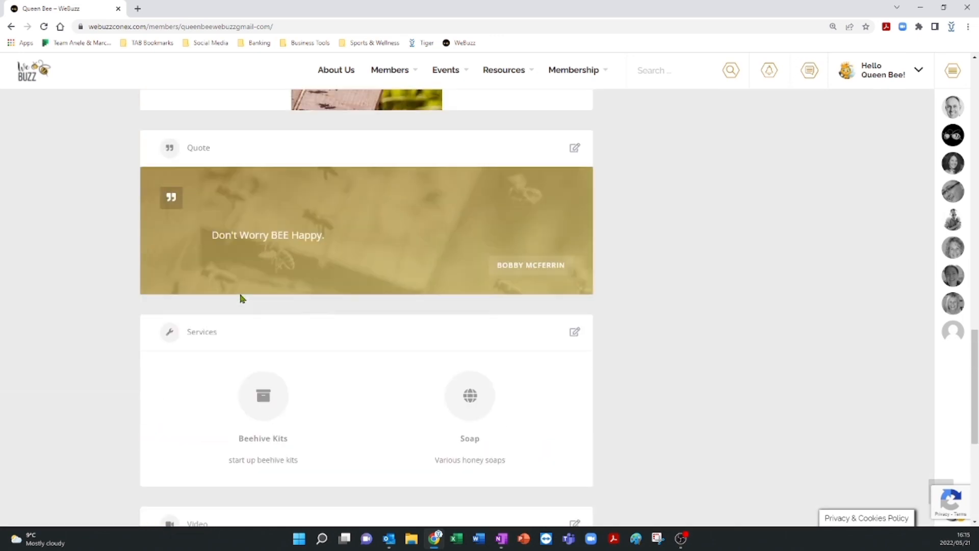
scroll(240, 298, "down", 3)
scroll(241, 298, "down", 3)
scroll(349, 364, "up", 20)
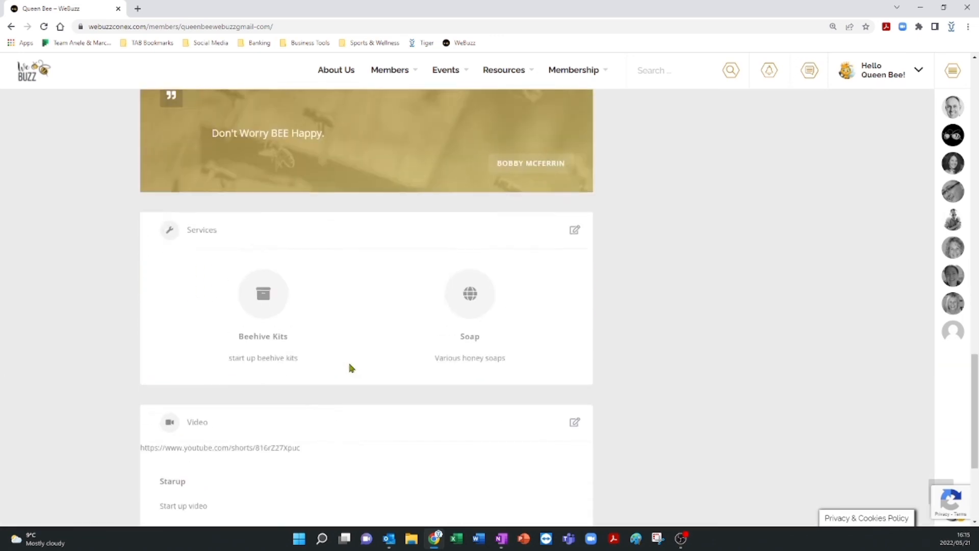
scroll(349, 367, "up", 4)
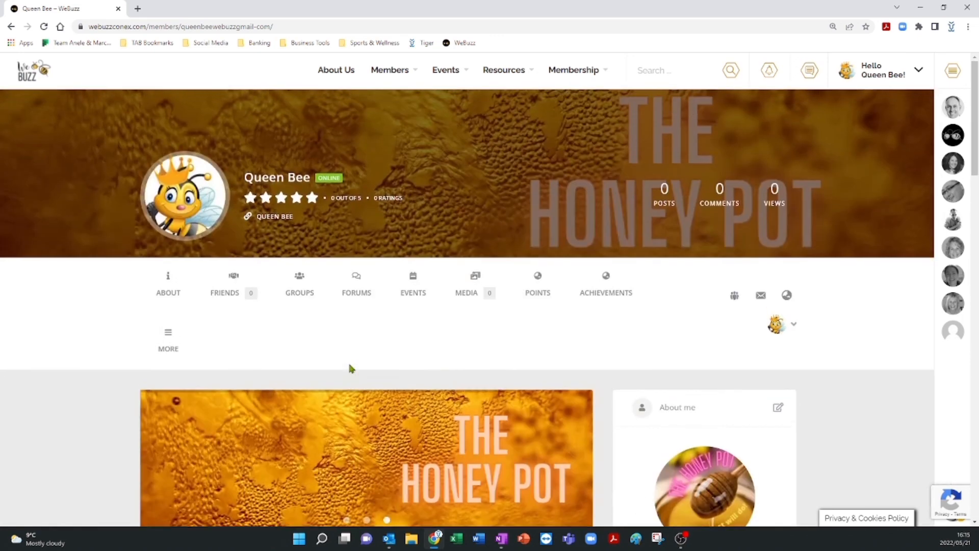
scroll(350, 210, "down", 9)
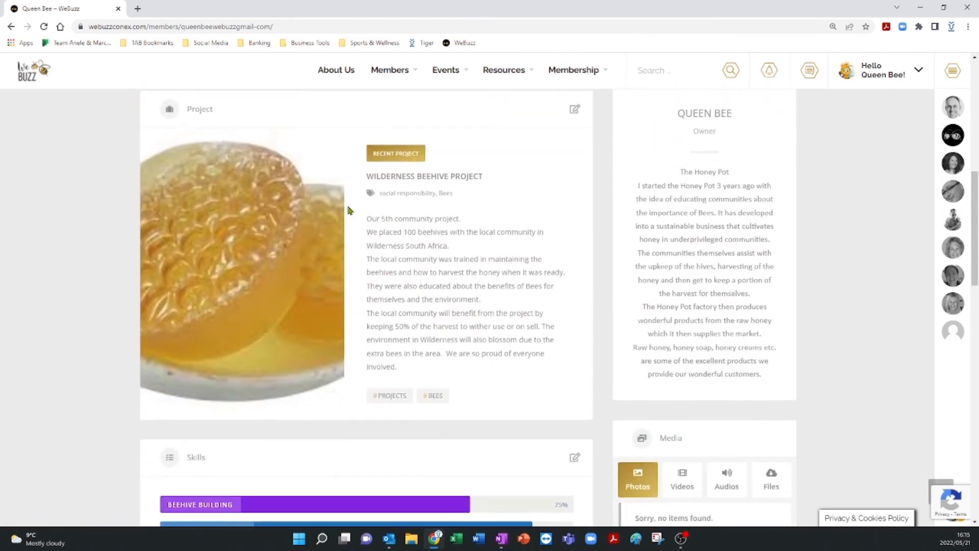
scroll(349, 210, "up", 9)
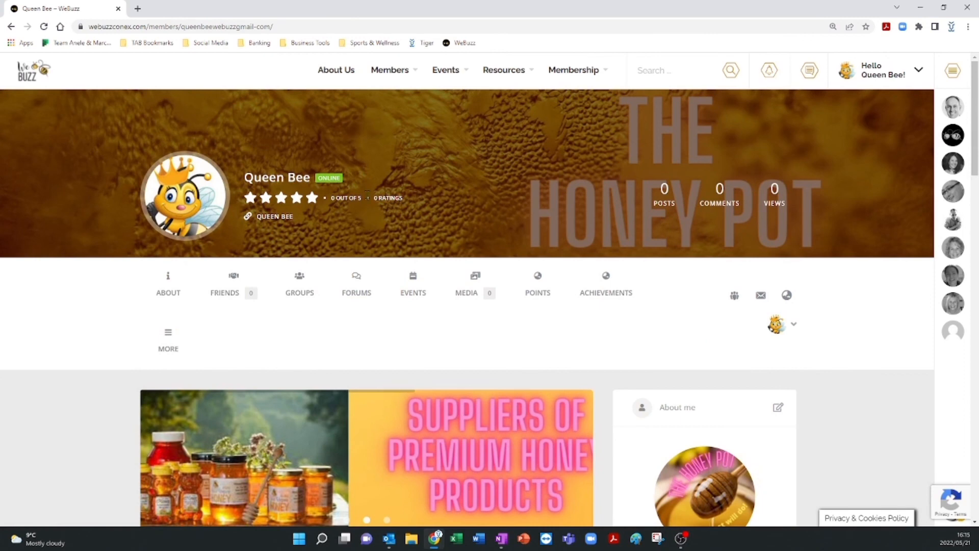